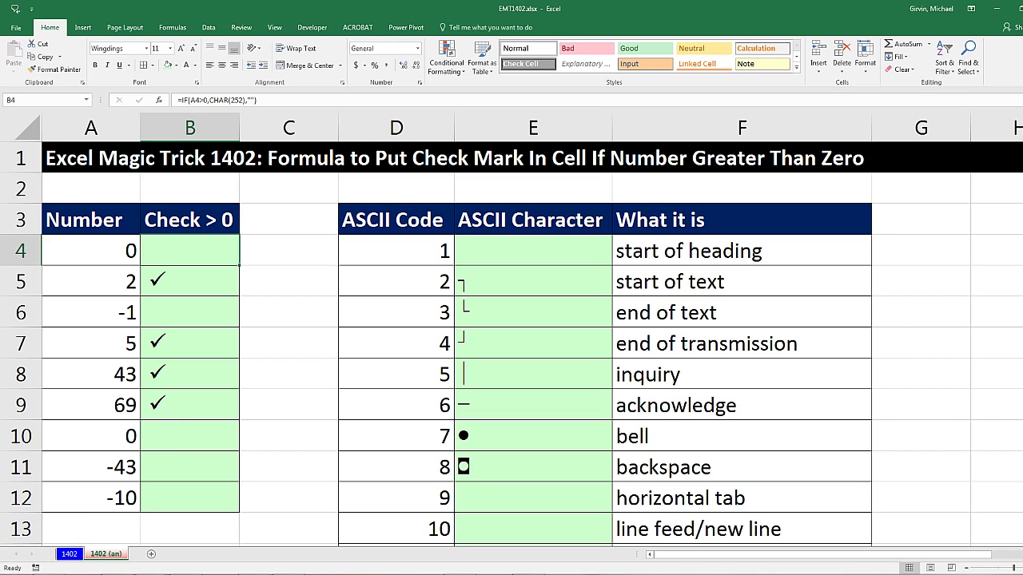
On the 1402 sheet, start inserting a symbol in cell G4 with the Wingdings character set
{"action": "left_click", "coordinate": [70, 554]}
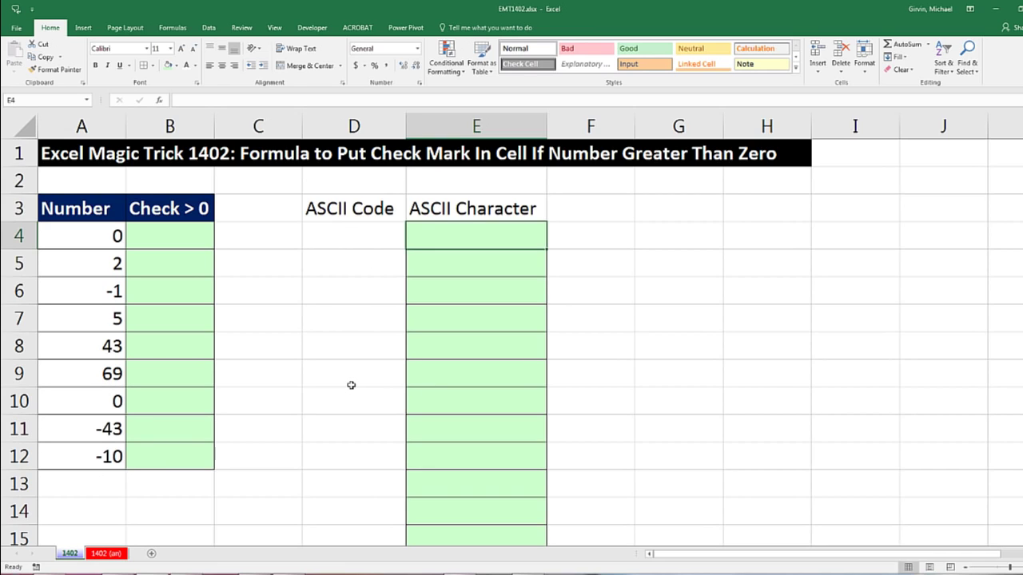
{"action": "left_click", "coordinate": [661, 240]}
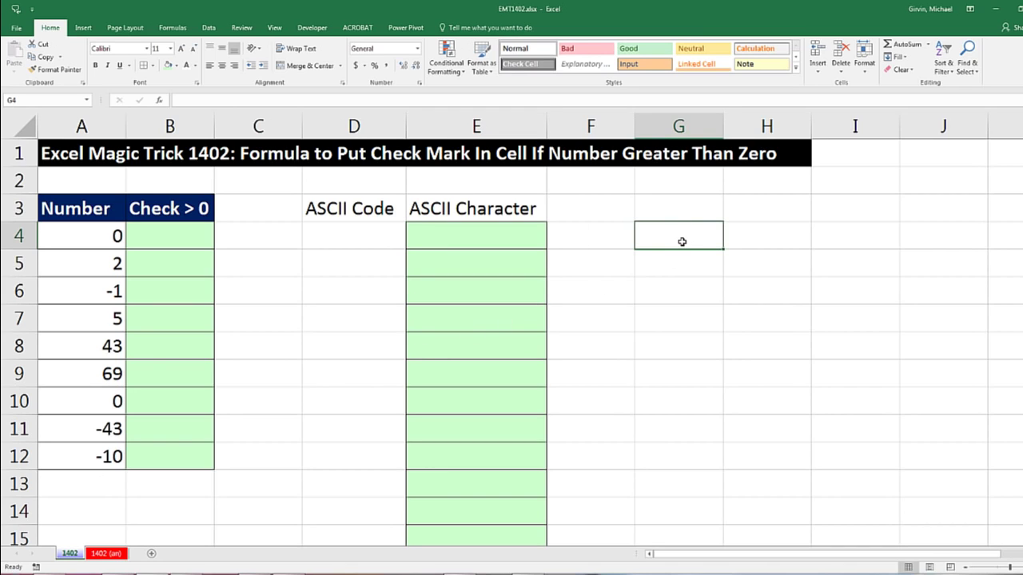
{"action": "left_click", "coordinate": [77, 31]}
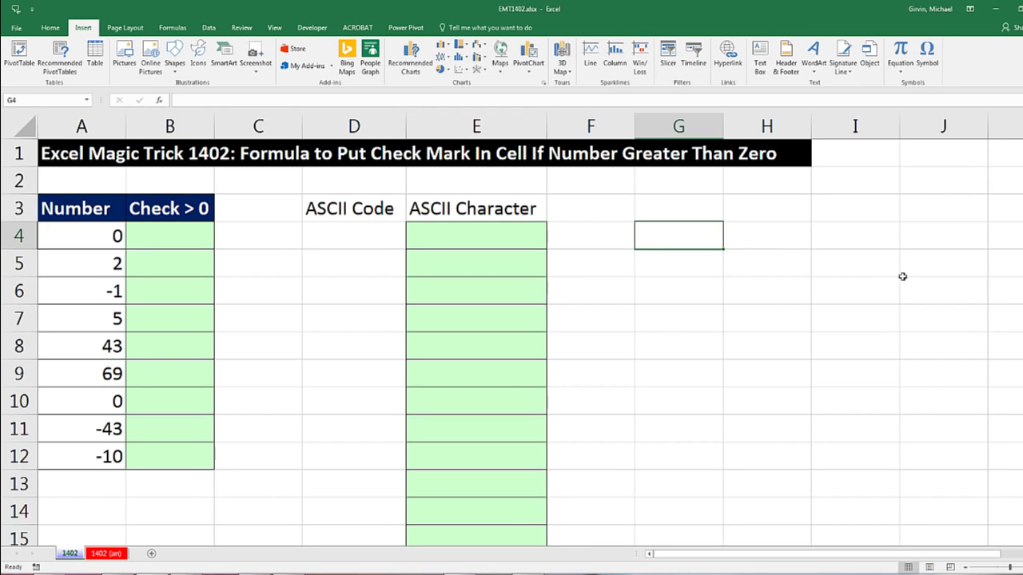
{"action": "key", "text": "alt+i"}
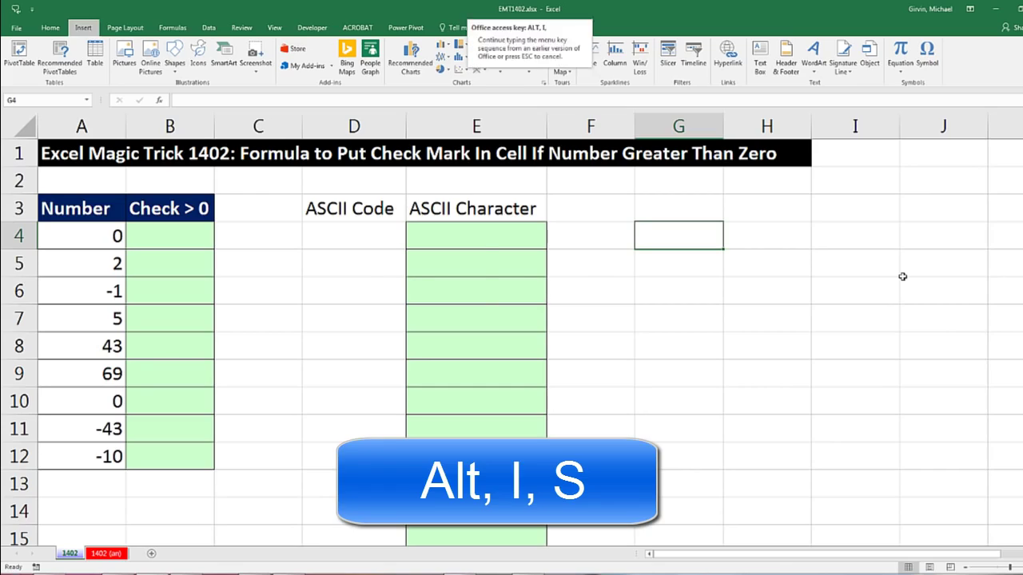
{"action": "key", "text": "s"}
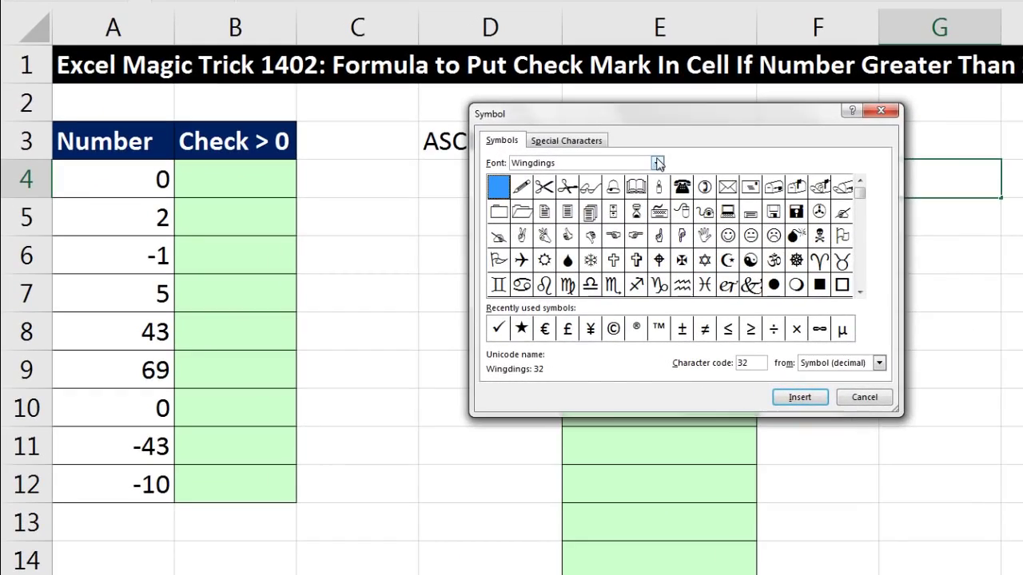
{"action": "left_click", "coordinate": [523, 207]}
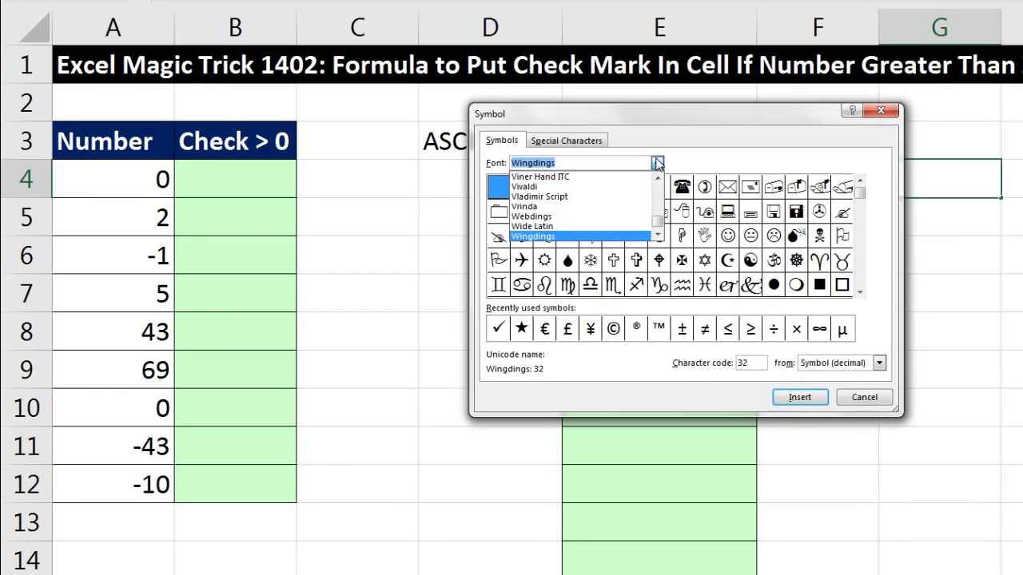
{"action": "left_click", "coordinate": [558, 236]}
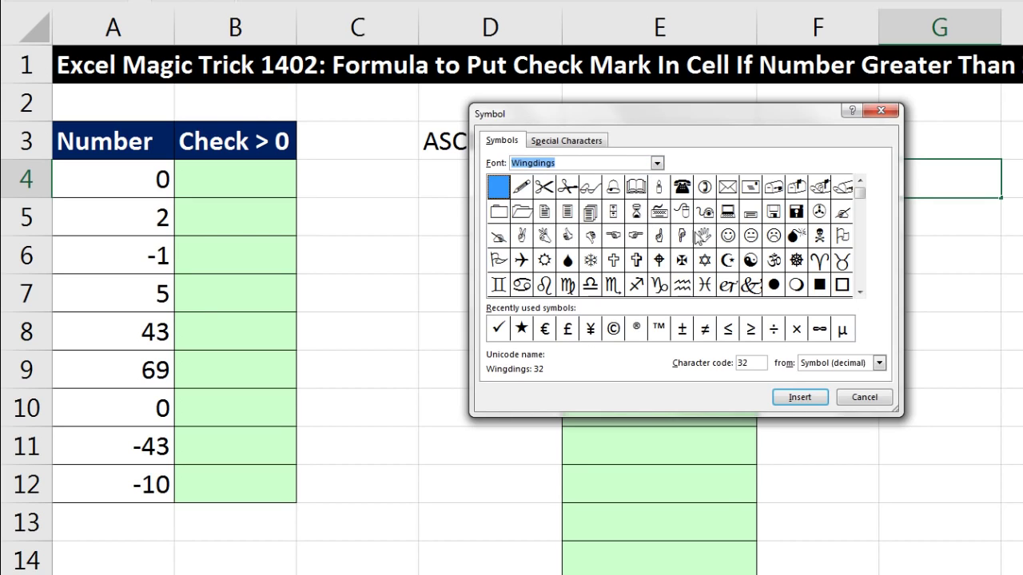
Insert the Wingdings check mark with character code 252 into cell G4
{"action": "left_click_drag", "start_coordinate": [863, 207], "coordinate": [864, 232]}
{"action": "left_click", "coordinate": [860, 294]}
{"action": "left_click", "coordinate": [860, 295]}
{"action": "left_click", "coordinate": [861, 294]}
{"action": "left_click", "coordinate": [860, 294]}
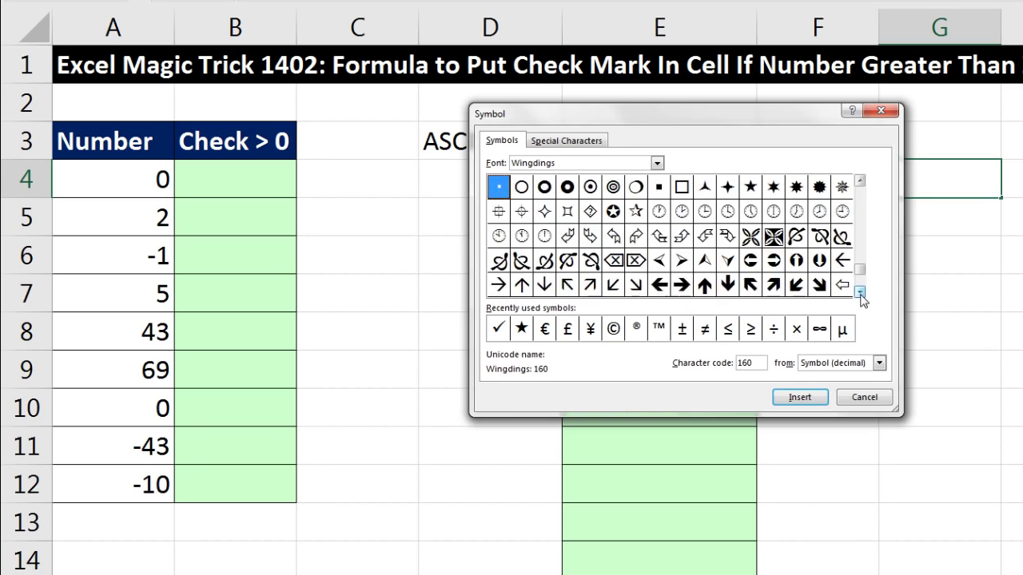
{"action": "left_click", "coordinate": [860, 294]}
{"action": "left_click", "coordinate": [861, 294]}
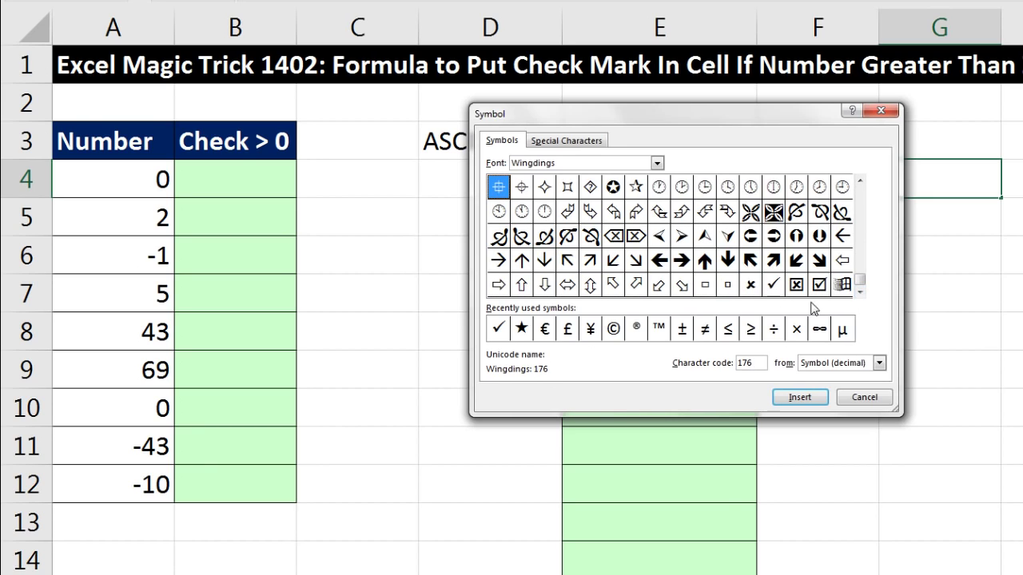
{"action": "left_click", "coordinate": [774, 286]}
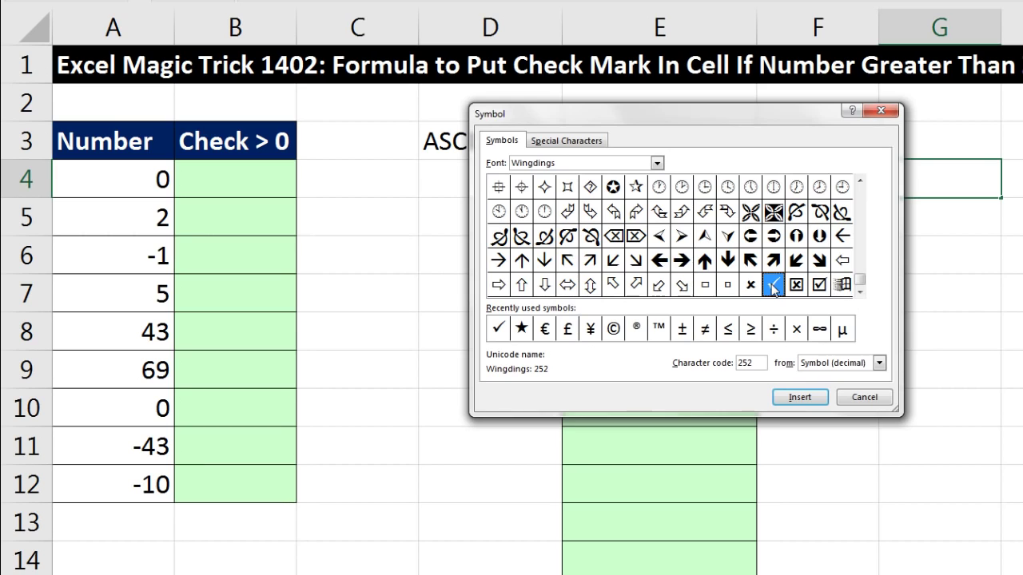
{"action": "left_click", "coordinate": [800, 397]}
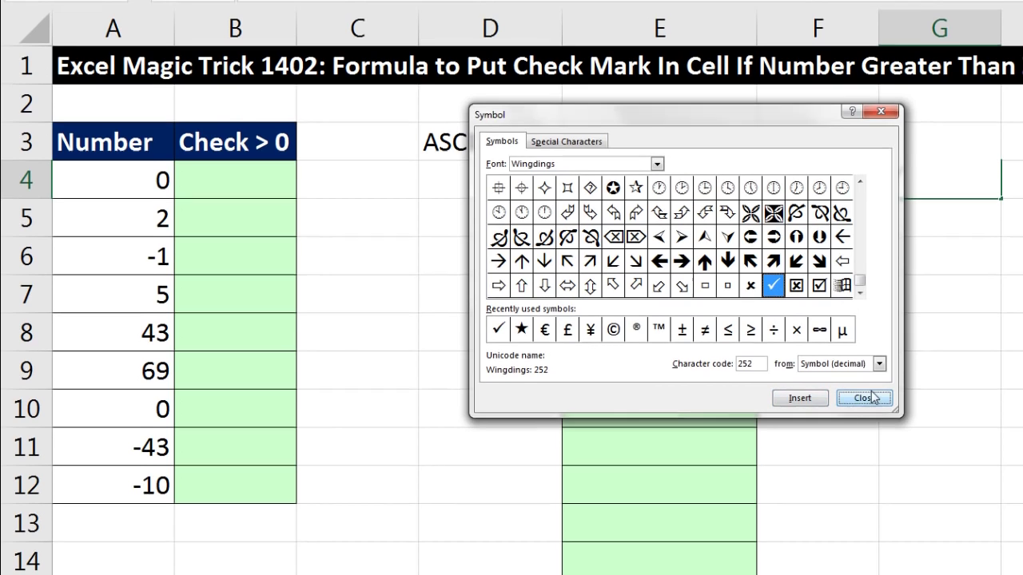
{"action": "left_click", "coordinate": [861, 397]}
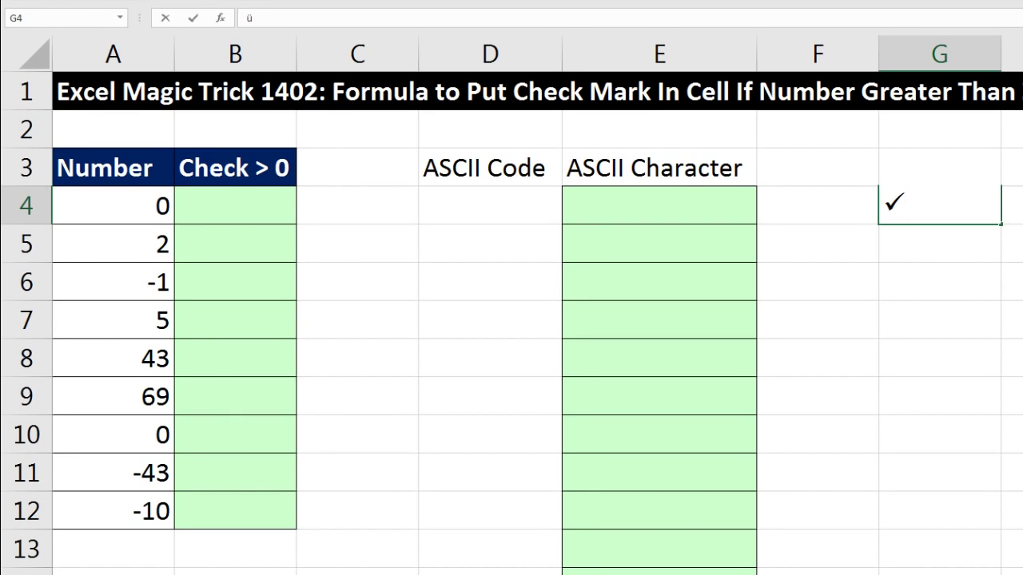
{"action": "key", "text": "ctrl+Return"}
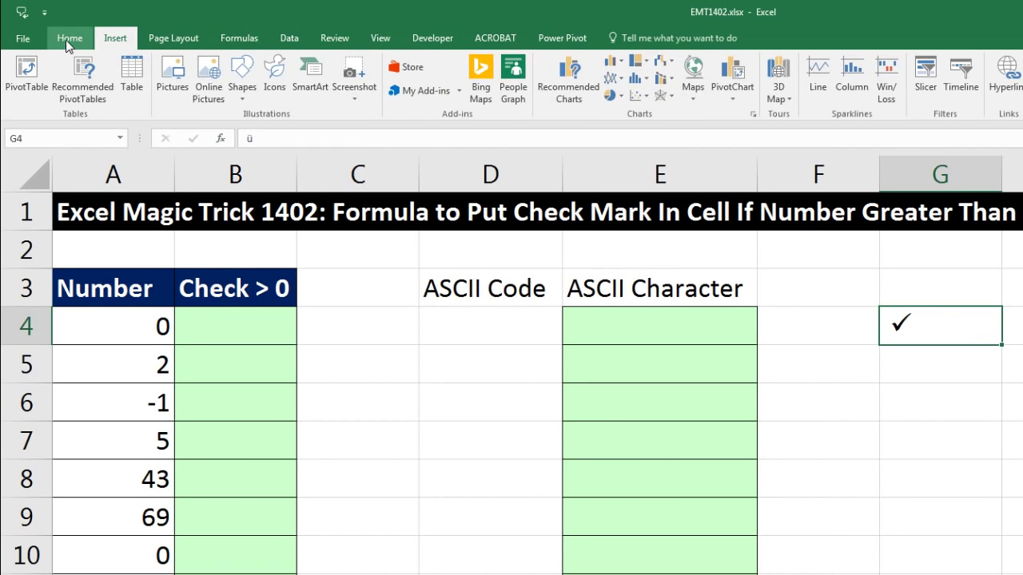
Enter 1 in cell D4 as the first ASCII code
{"action": "left_click", "coordinate": [69, 42]}
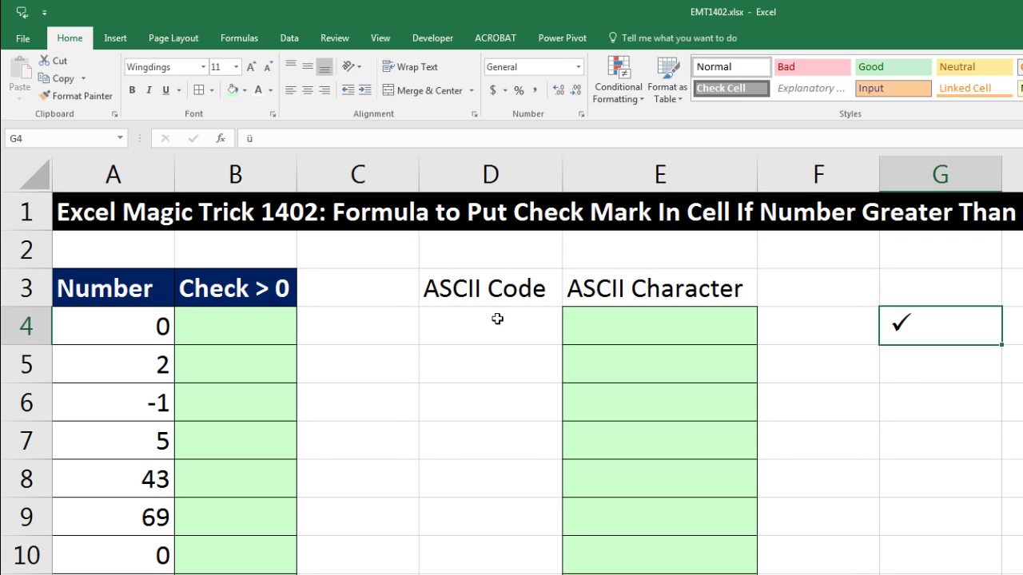
{"action": "left_click", "coordinate": [620, 324]}
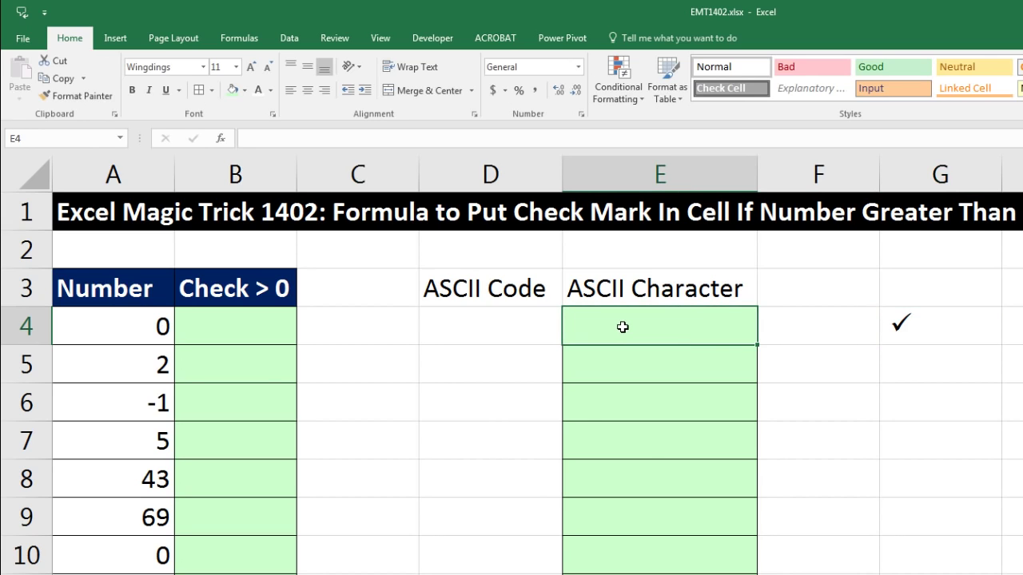
{"action": "left_click", "coordinate": [531, 330]}
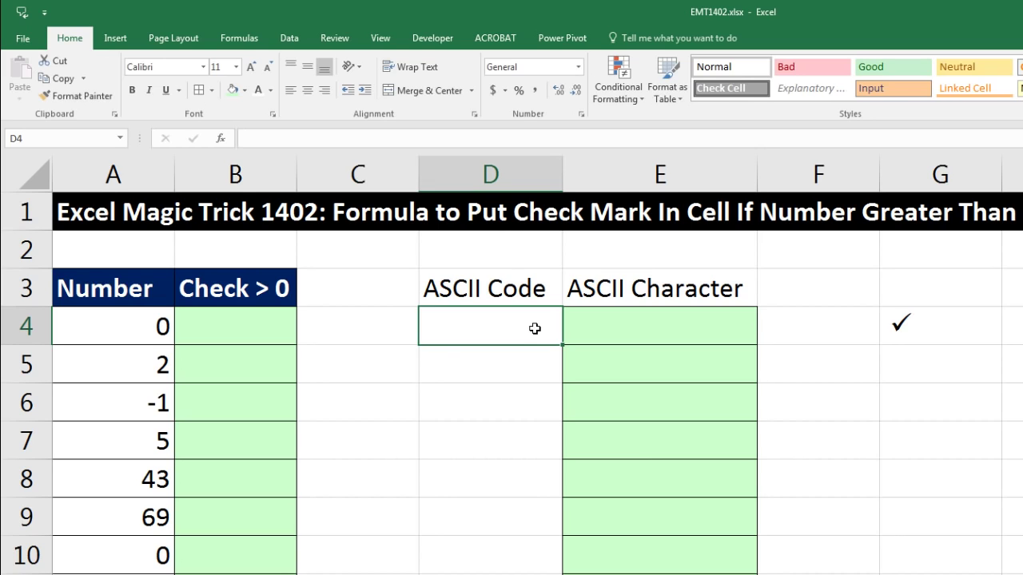
{"action": "type", "text": "1"}
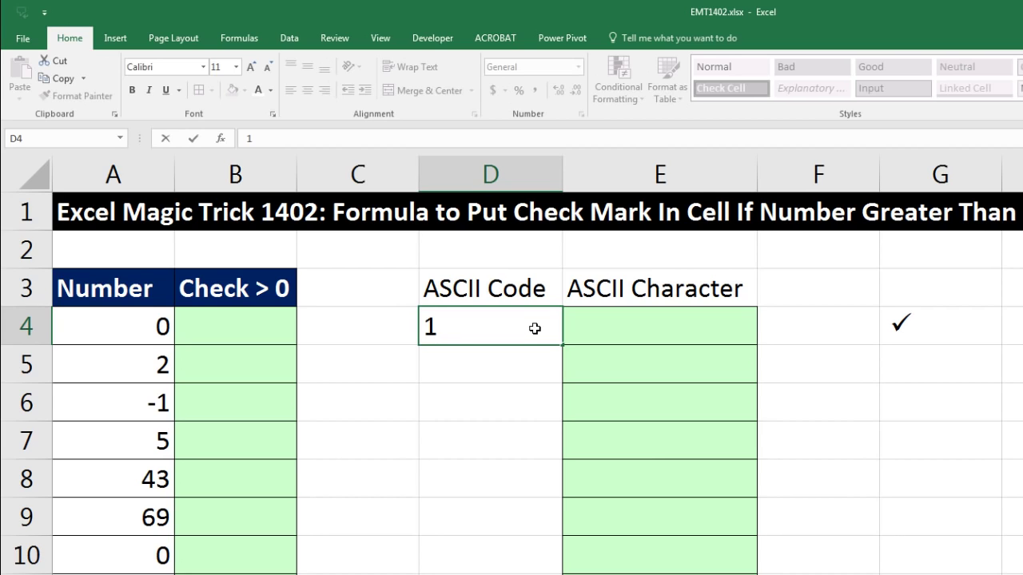
{"action": "key", "text": "ctrl+Return"}
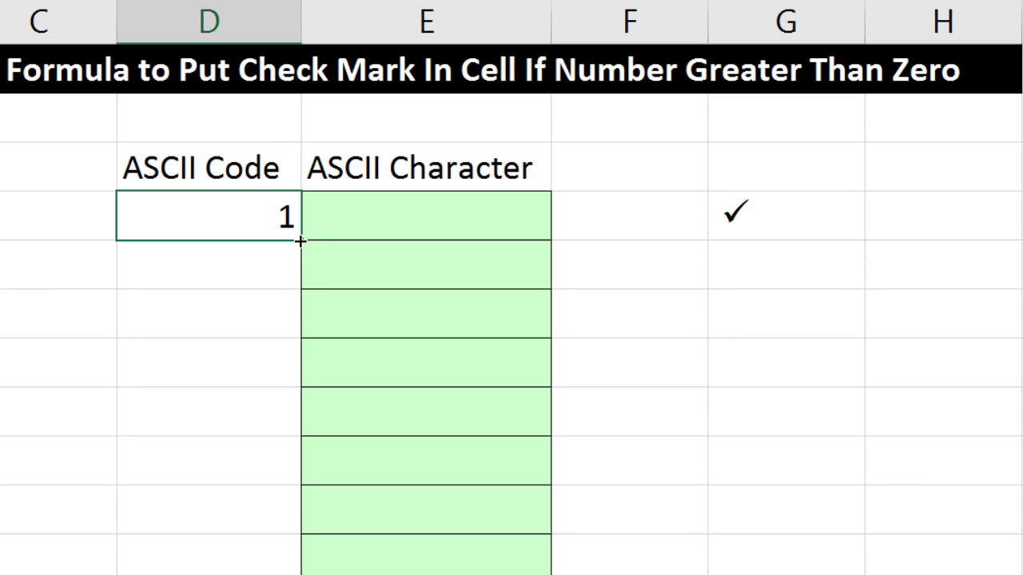
{"action": "left_click_drag", "start_coordinate": [301, 241], "coordinate": [289, 260]}
{"action": "right_click", "coordinate": [288, 252]}
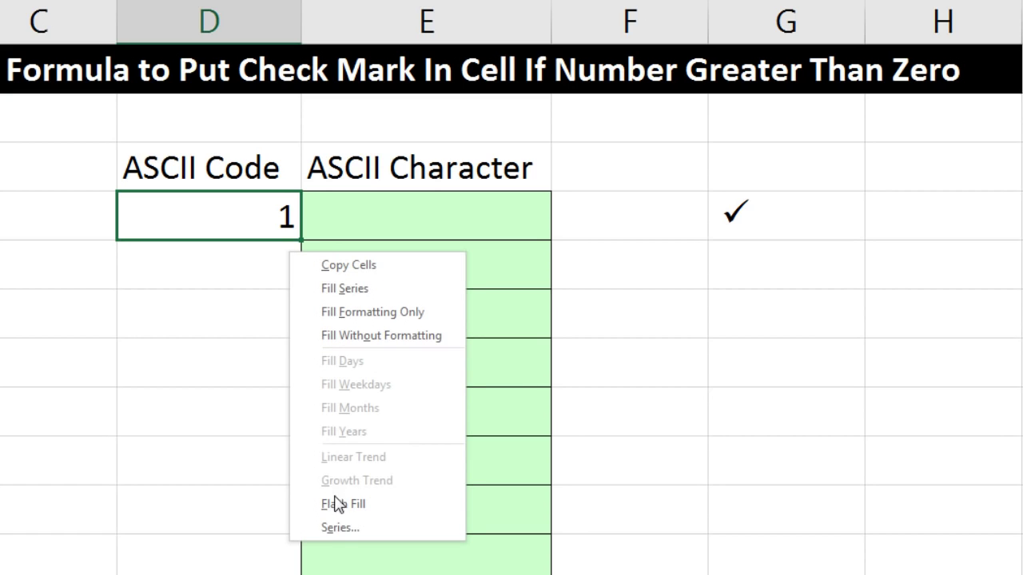
{"action": "key", "text": "Escape"}
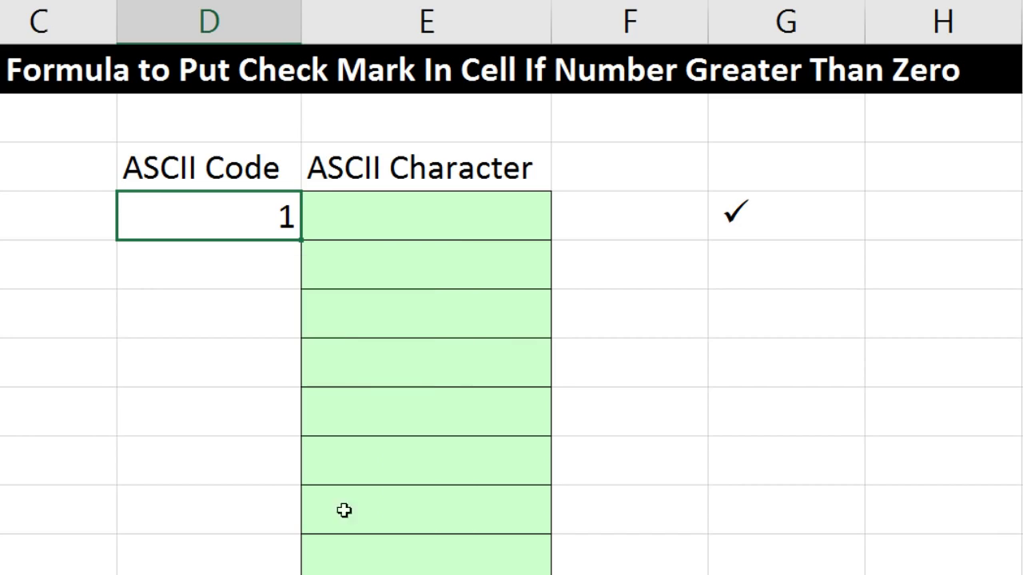
Fill a linear series down the column from D4 with step value 1 and stop value 255, and check its end
{"action": "right_click", "coordinate": [311, 250]}
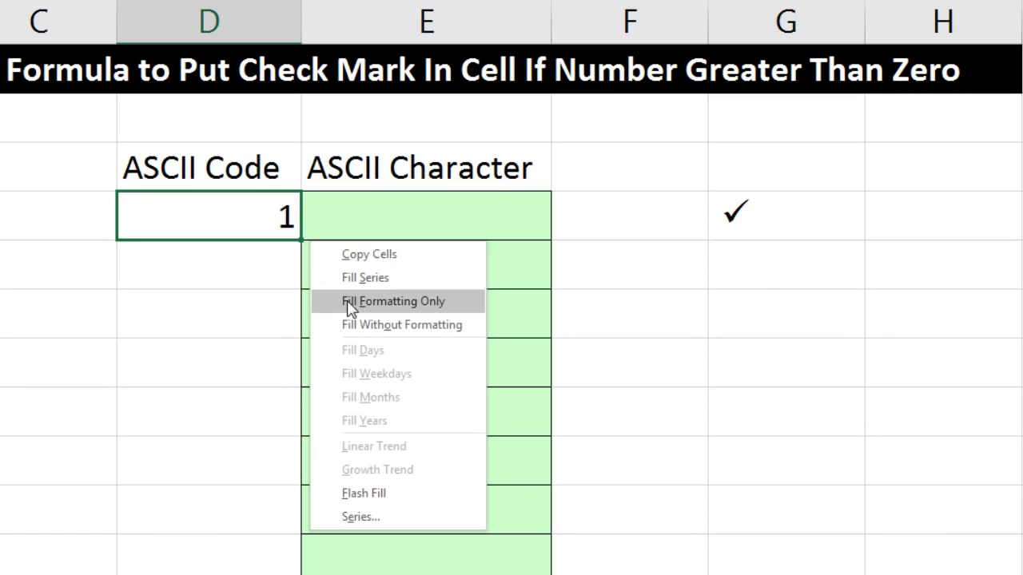
{"action": "left_click", "coordinate": [364, 517]}
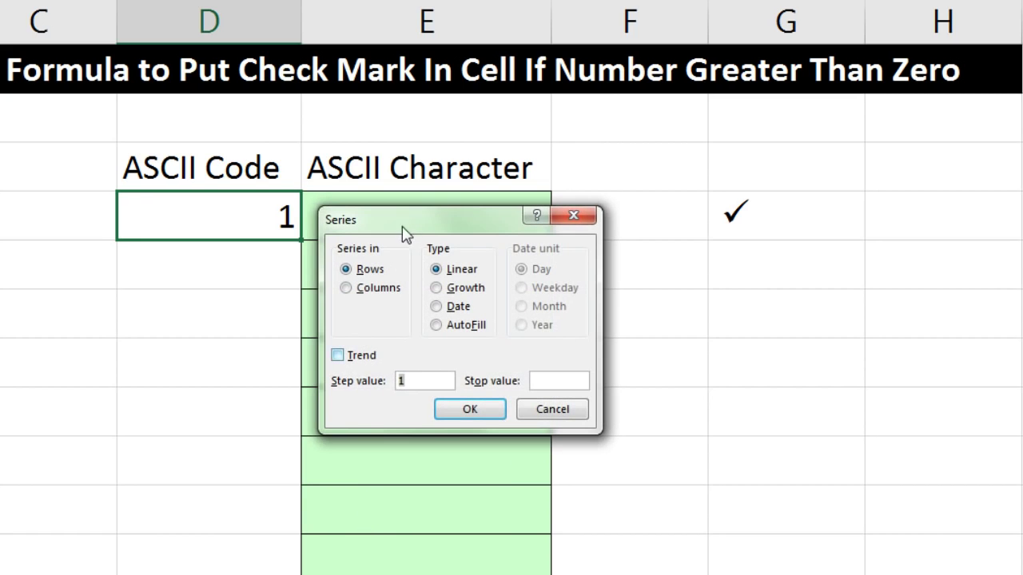
{"action": "left_click_drag", "start_coordinate": [418, 231], "coordinate": [438, 226]}
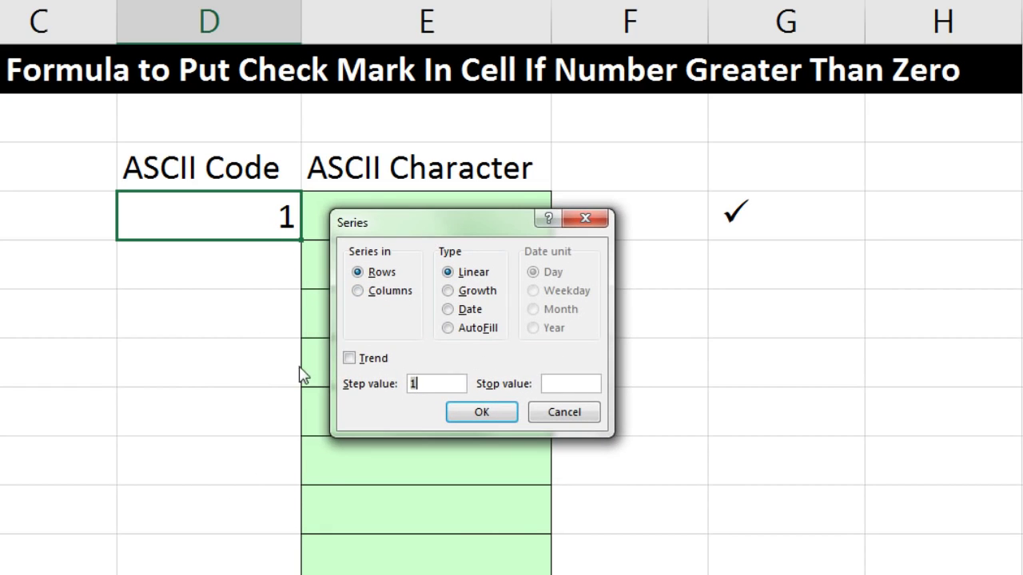
{"action": "left_click", "coordinate": [358, 290]}
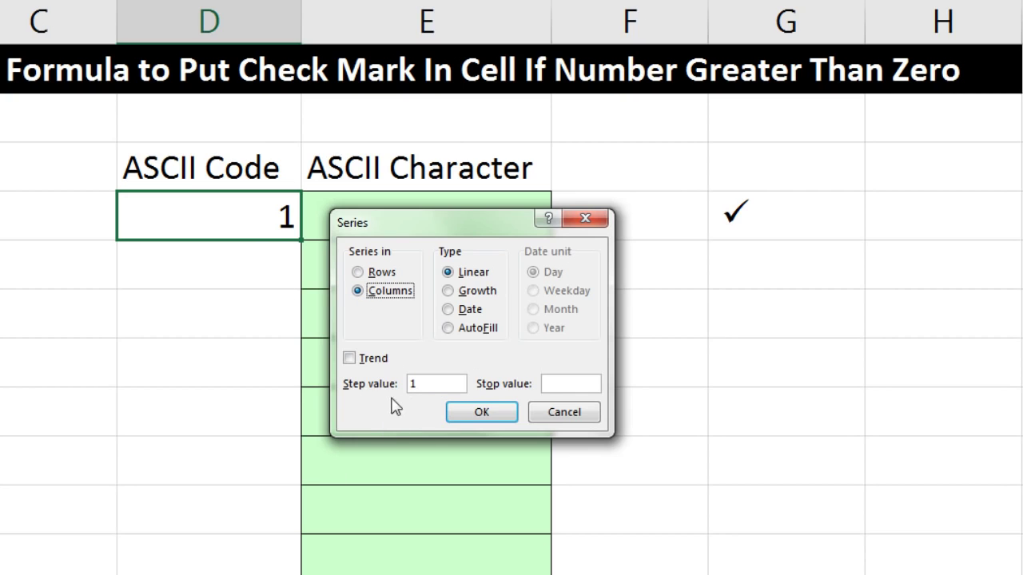
{"action": "left_click", "coordinate": [573, 385]}
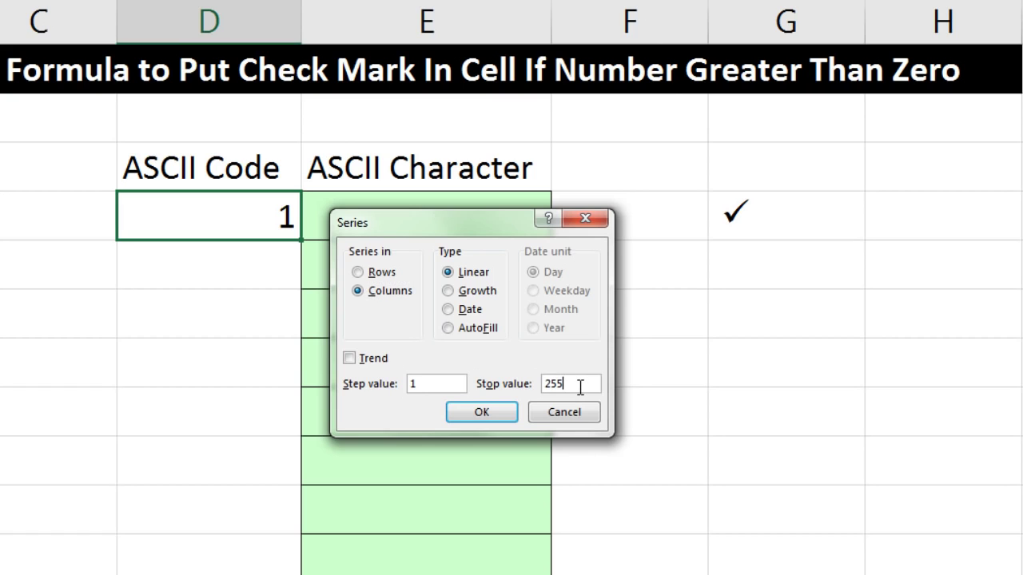
{"action": "left_click", "coordinate": [483, 412]}
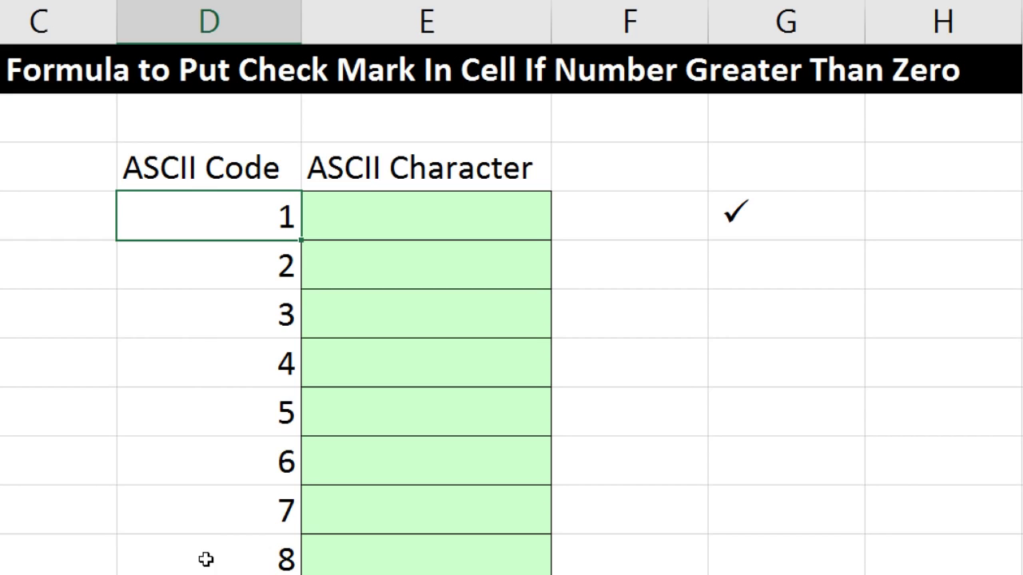
{"action": "key", "text": "ctrl+Down"}
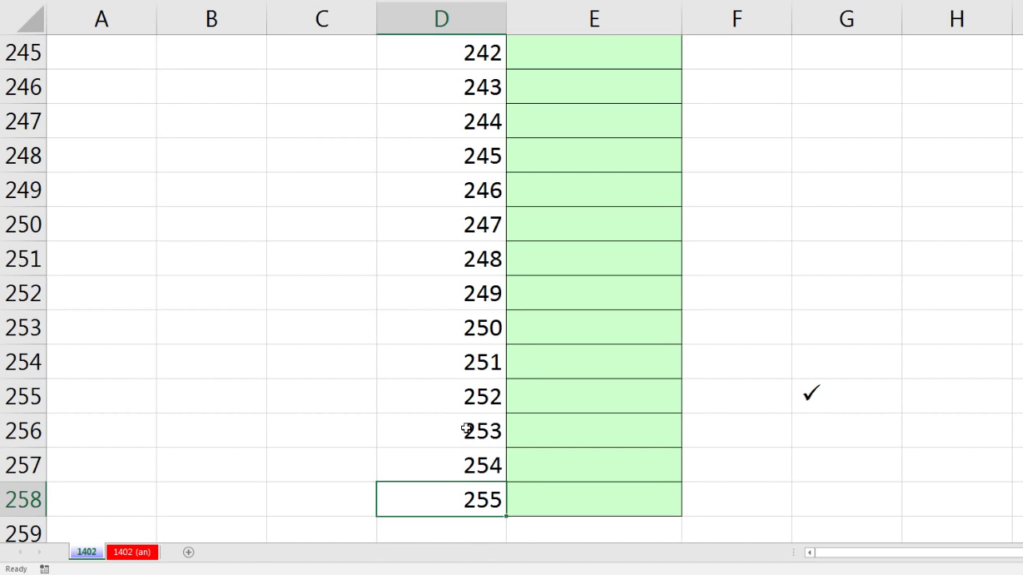
{"action": "key", "text": "ctrl+Up"}
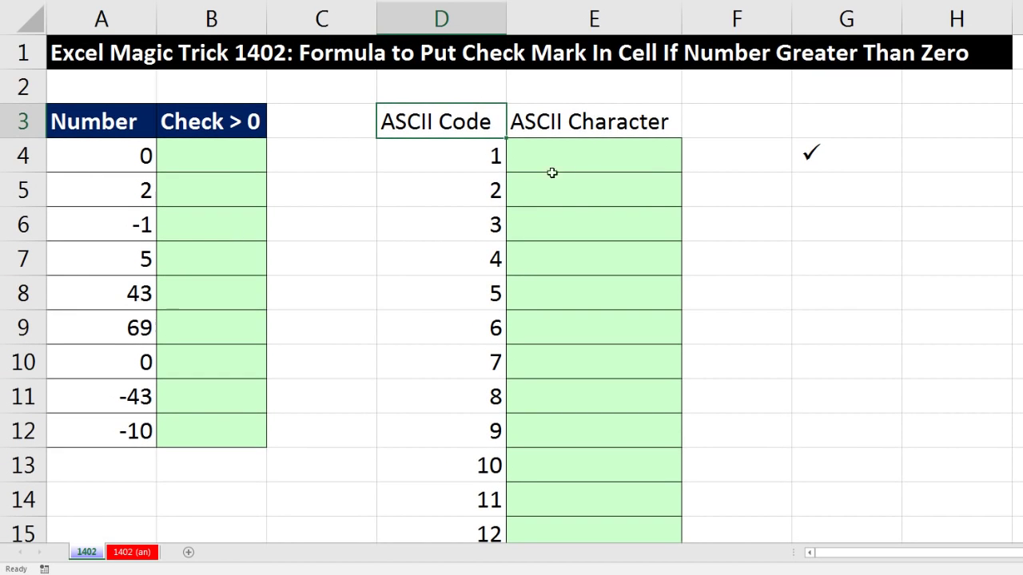
Enter the formula =CHAR(D4) in cell E4 and fill it down the ASCII Character column
{"action": "left_click", "coordinate": [577, 153]}
{"action": "type", "text": "=ch"}
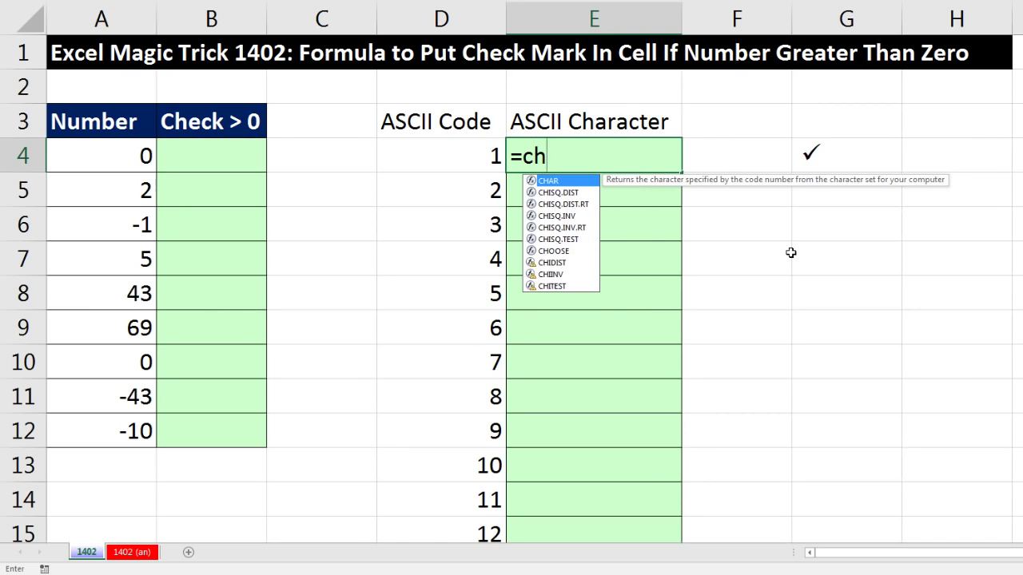
{"action": "key", "text": "Tab"}
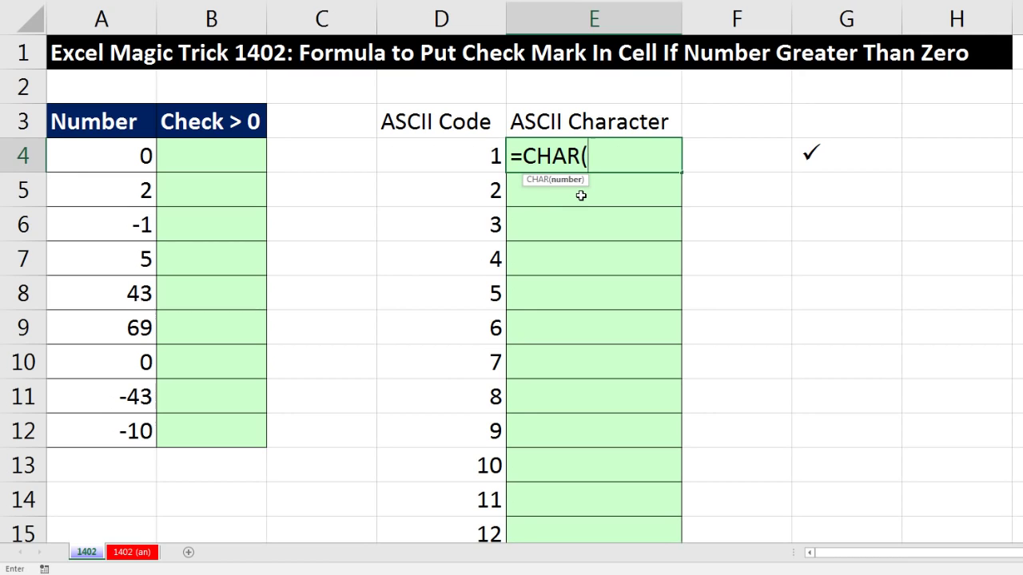
{"action": "left_click", "coordinate": [461, 152]}
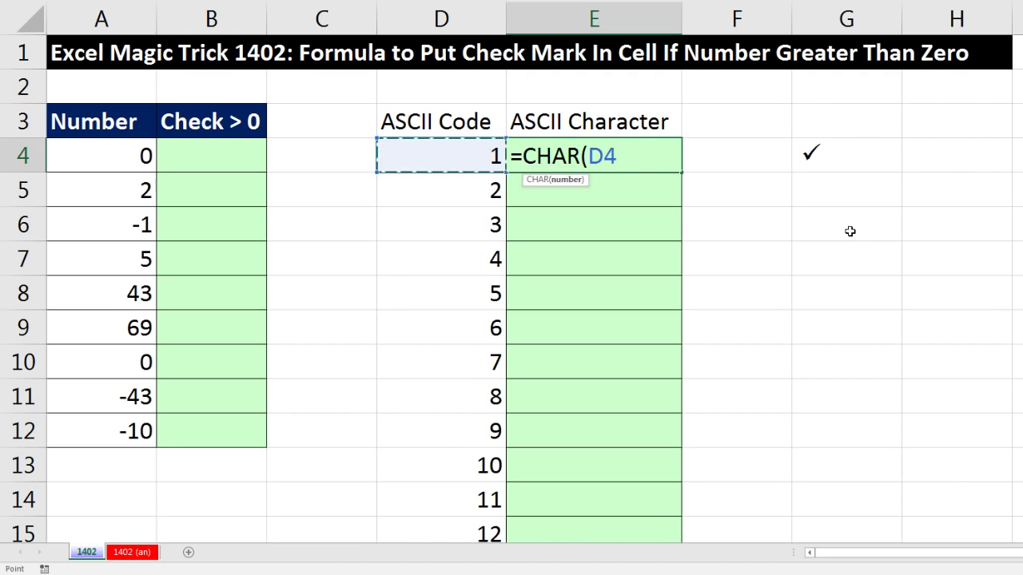
{"action": "type", "text": ")"}
{"action": "key", "text": "ctrl+Return"}
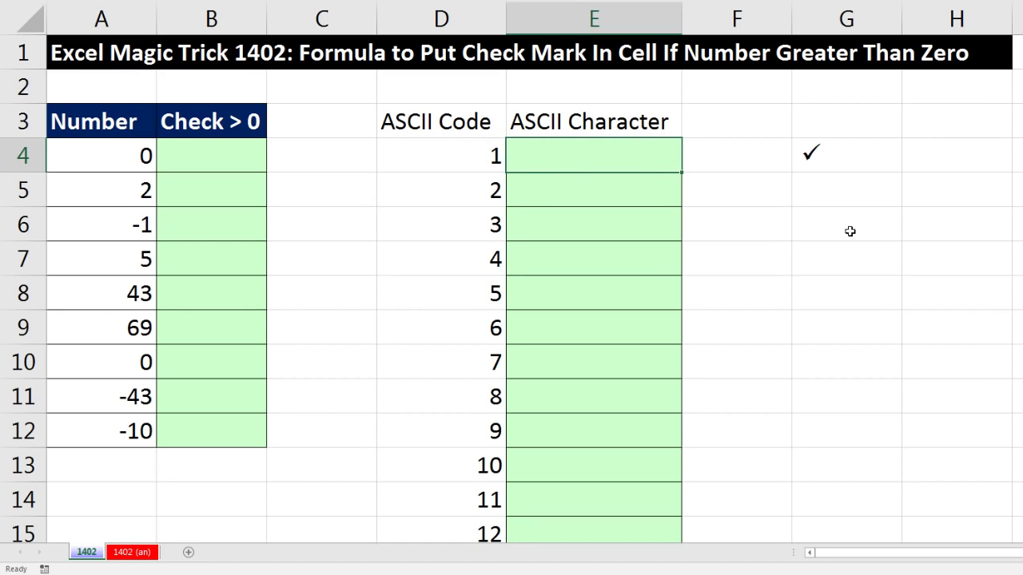
{"action": "double_click", "coordinate": [680, 173]}
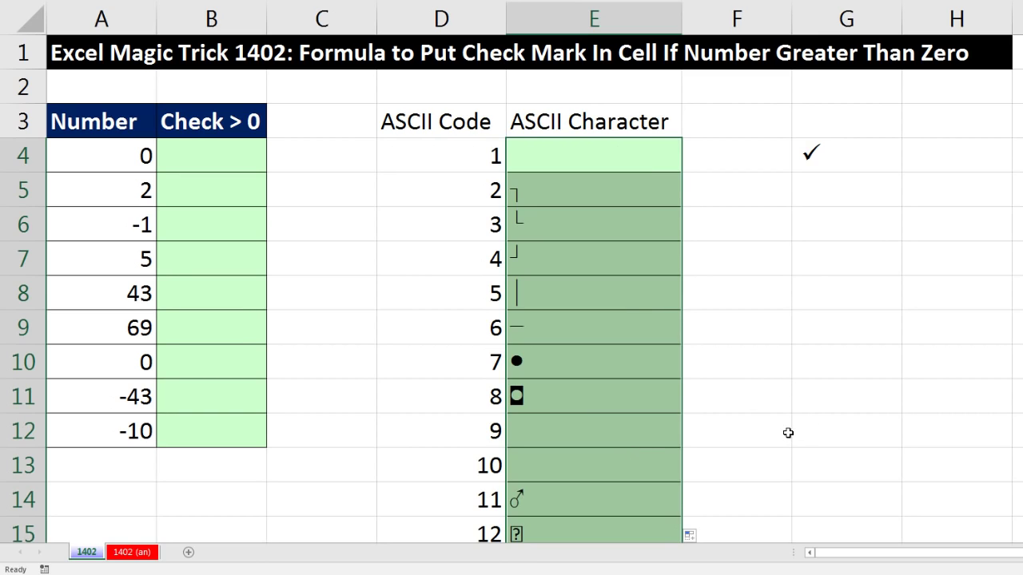
Look through the generated characters and view the finished ASCII table on the 1402 (an) sheet
{"action": "left_click", "coordinate": [594, 466]}
{"action": "scroll", "coordinate": [744, 440], "scroll_direction": "down", "scroll_amount": 2}
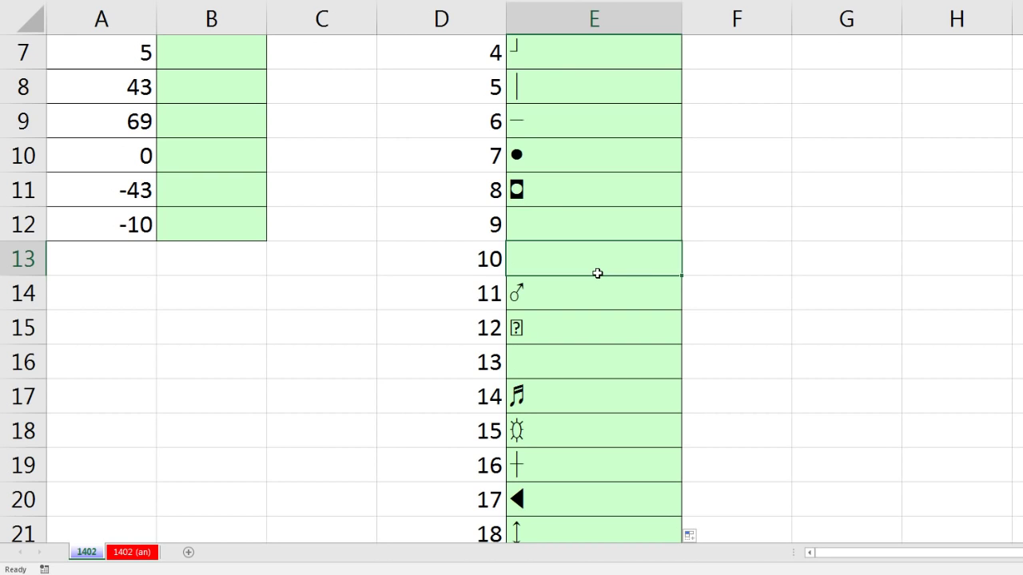
{"action": "left_click", "coordinate": [140, 553]}
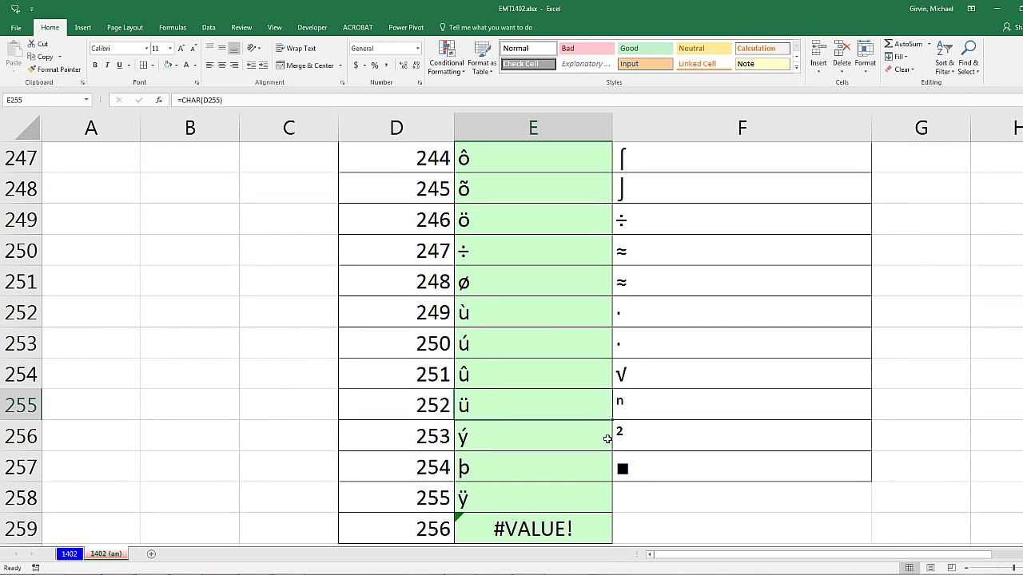
Return to the top of the 1402 sheet and enter the formula =CODE(G4) in cell H4 beside the check mark
{"action": "key", "text": "ctrl+Home"}
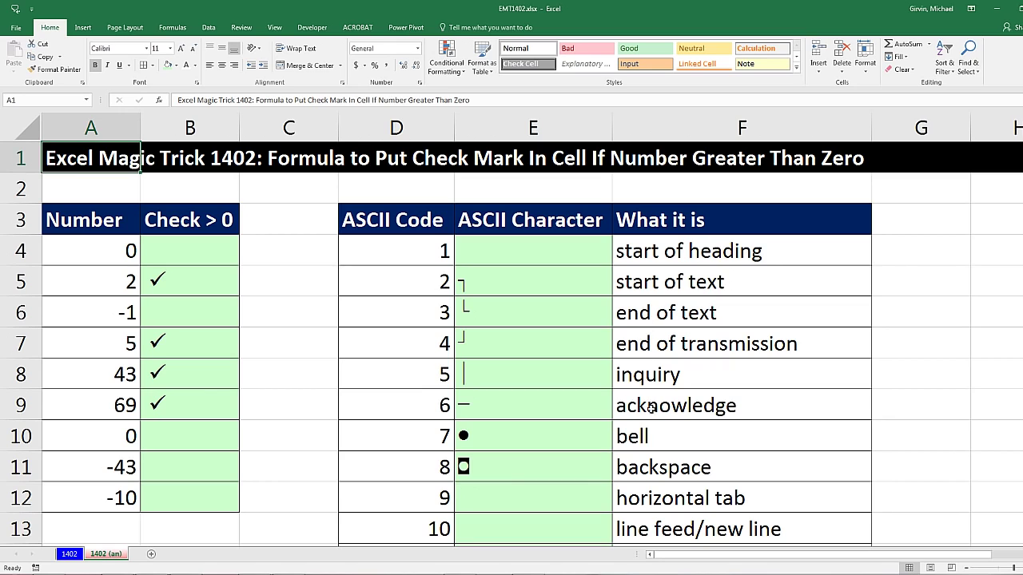
{"action": "left_click", "coordinate": [72, 555]}
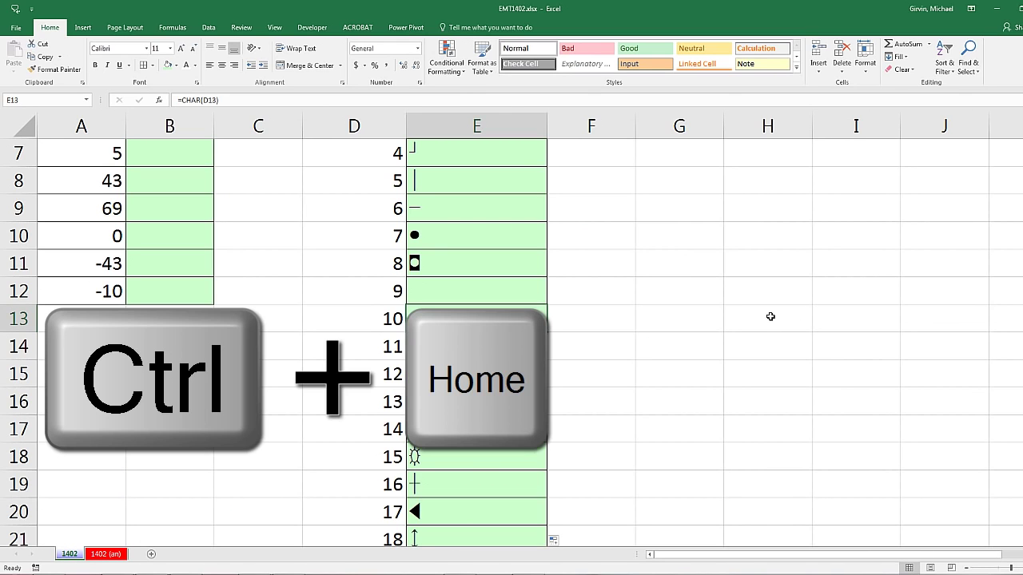
{"action": "key", "text": "ctrl+Home"}
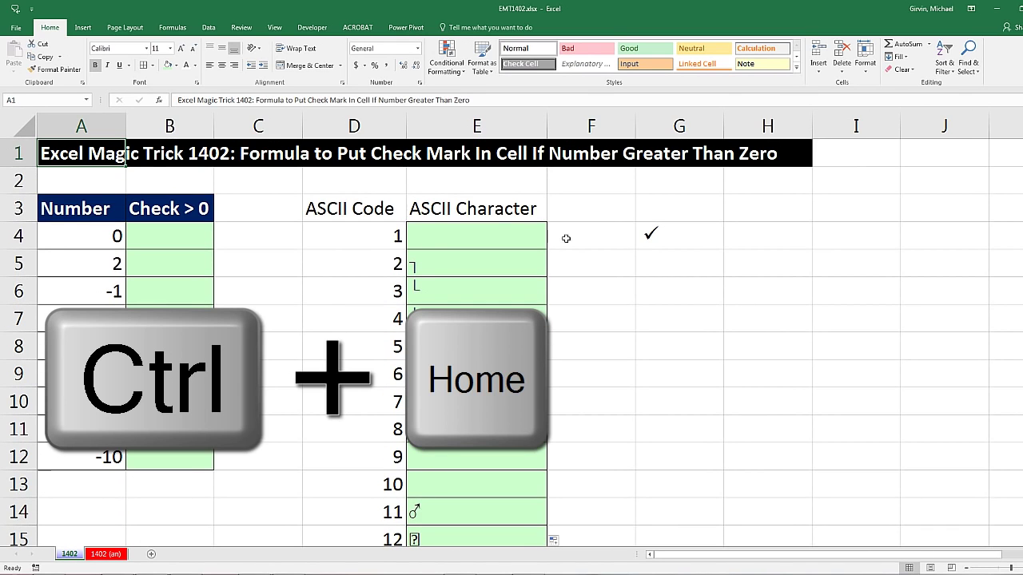
{"action": "left_click", "coordinate": [726, 242]}
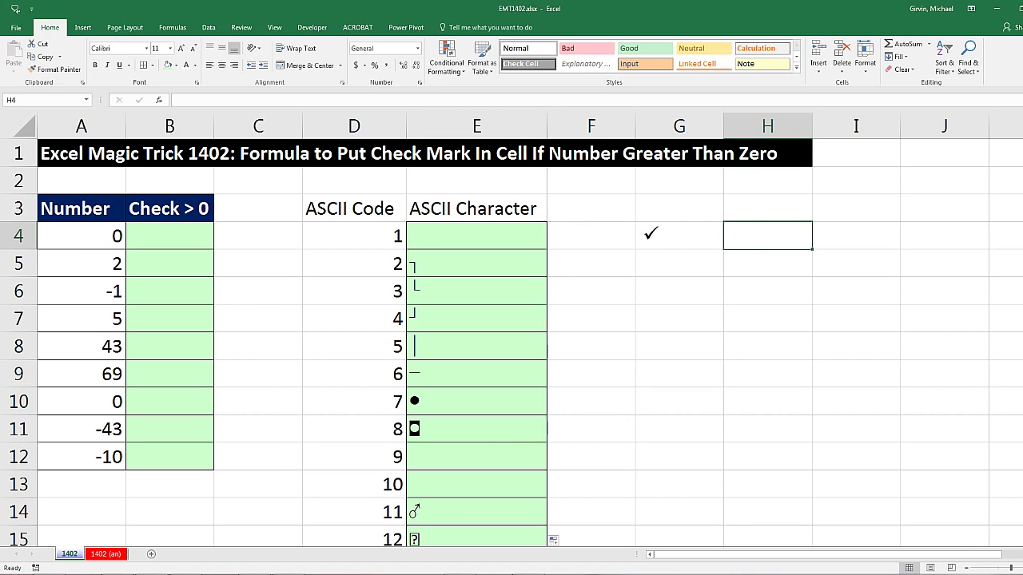
{"action": "type", "text": "=code"}
{"action": "key", "text": "Tab"}
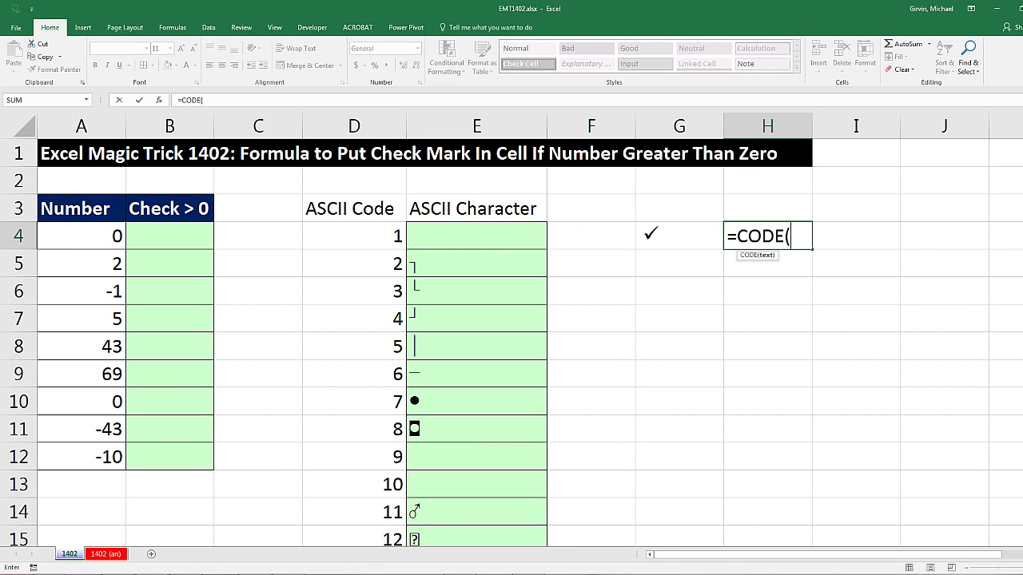
{"action": "key", "text": "Left"}
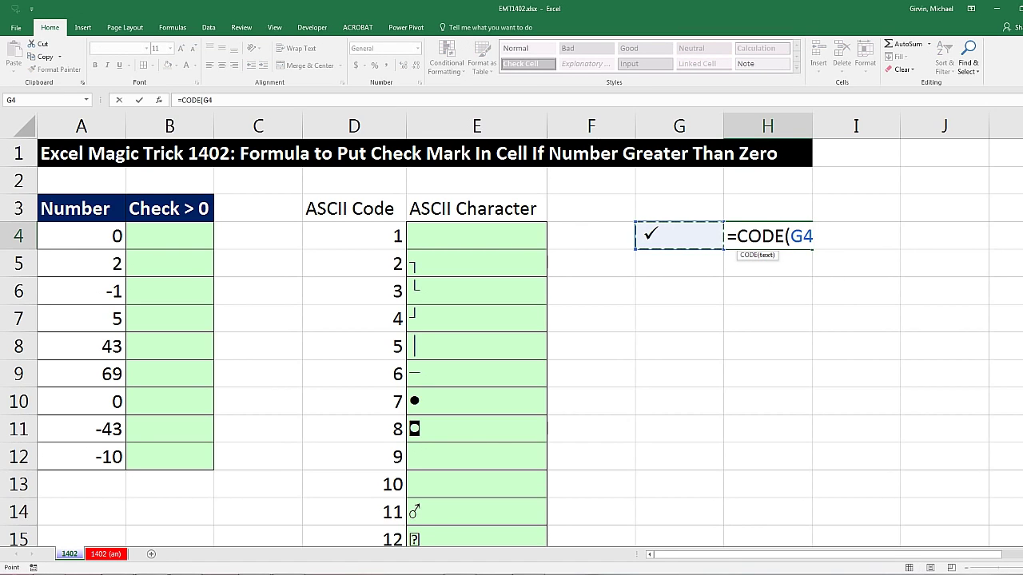
{"action": "key", "text": "ctrl+Return"}
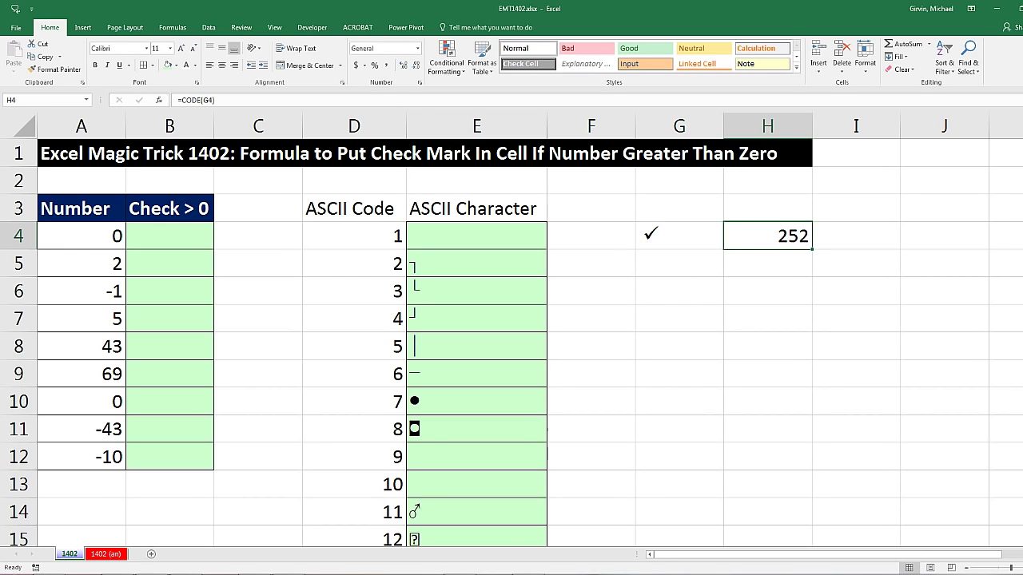
Examine the row for ASCII code 252 in the table and the formula in cell G255
{"action": "left_click", "coordinate": [355, 367]}
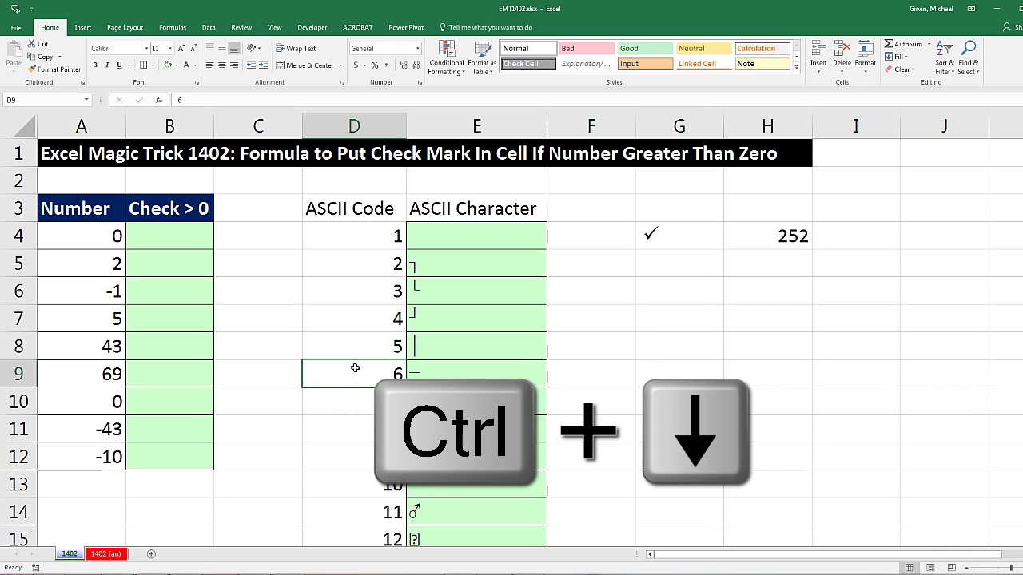
{"action": "key", "text": "ctrl+Down"}
{"action": "left_click_drag", "start_coordinate": [398, 425], "coordinate": [432, 428]}
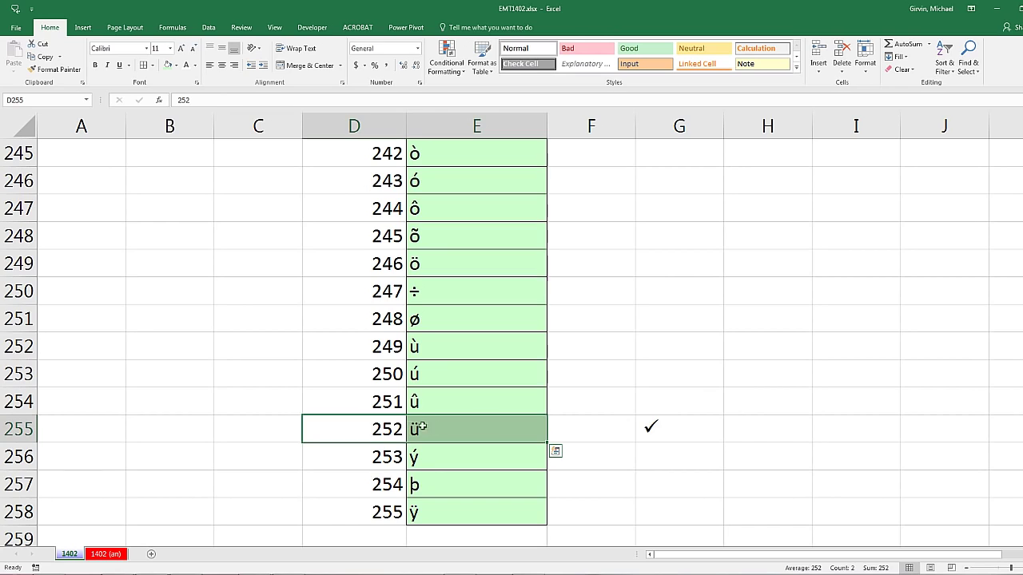
{"action": "left_click", "coordinate": [652, 427]}
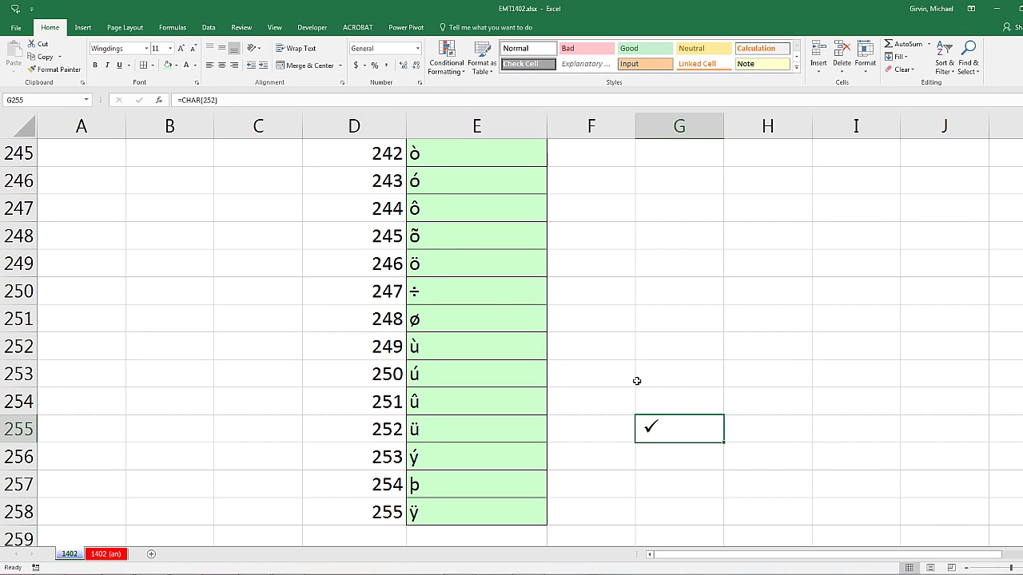
Start an IF formula in cell B4 with the logical test A4>0, ready for its value_if_true argument
{"action": "key", "text": "ctrl+Home"}
{"action": "left_click", "coordinate": [188, 233]}
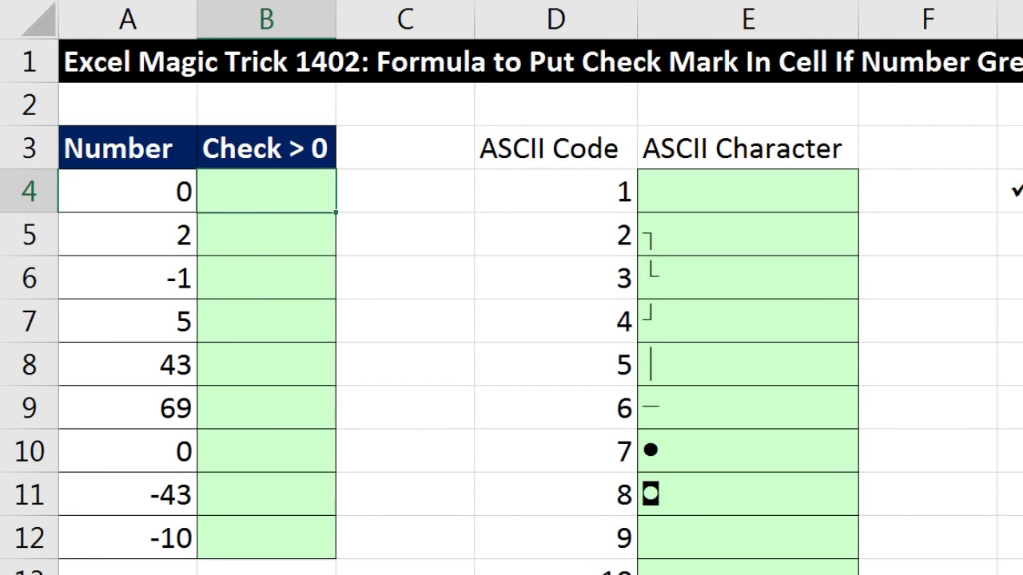
{"action": "type", "text": "=IF("}
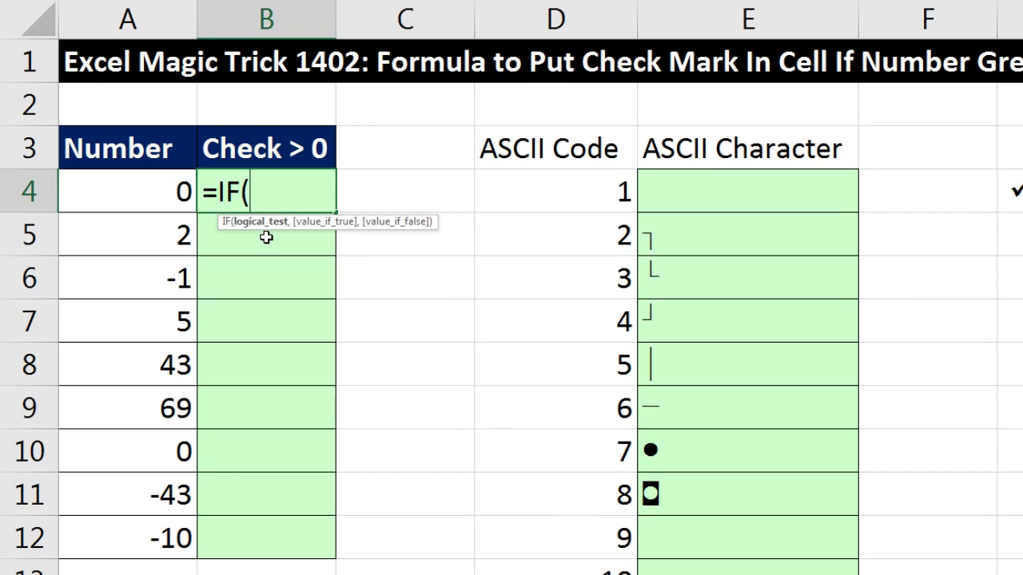
{"action": "left_click", "coordinate": [156, 189]}
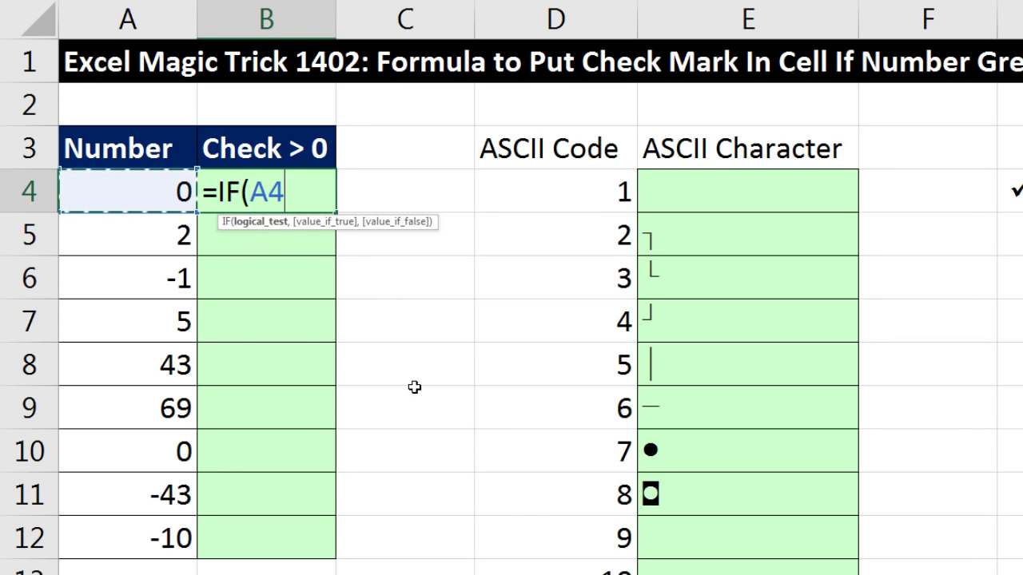
{"action": "type", "text": ">0"}
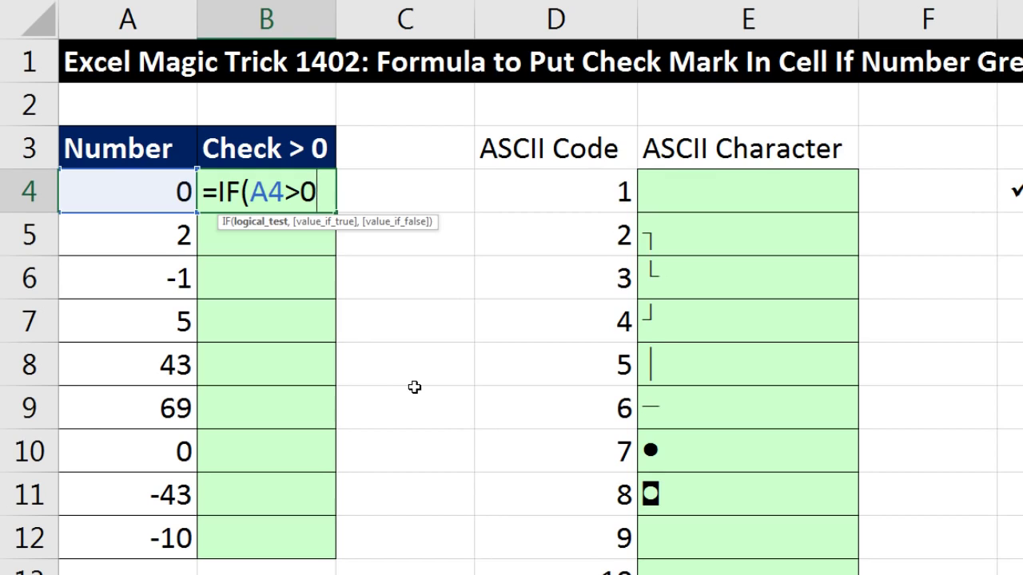
{"action": "type", "text": ","}
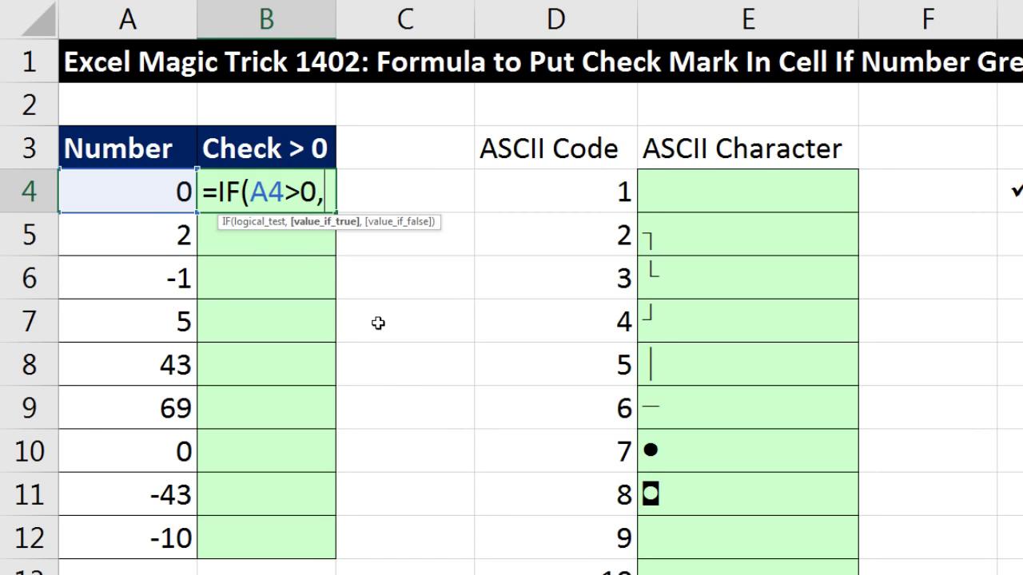
{"action": "left_click", "coordinate": [267, 231]}
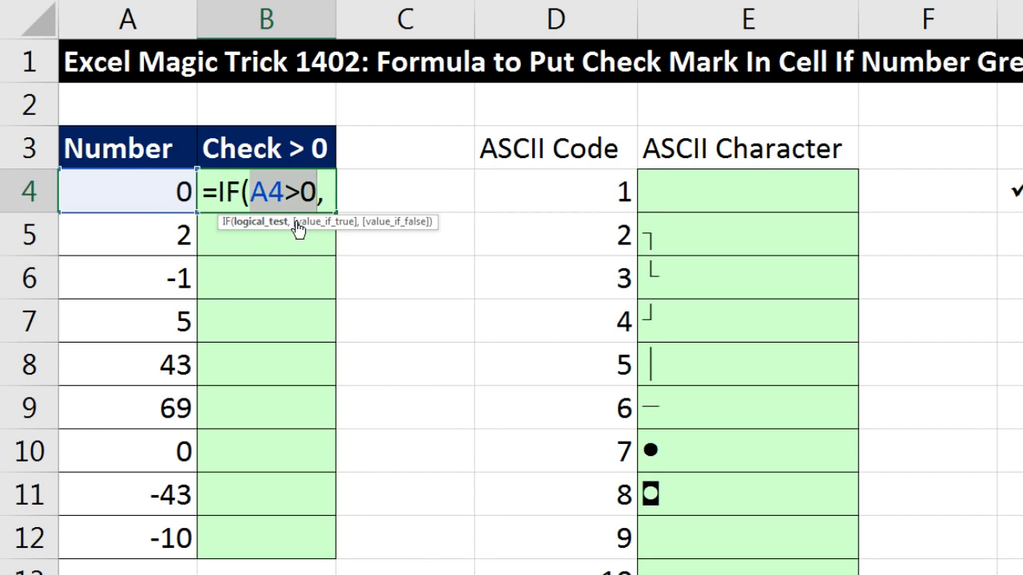
{"action": "left_click", "coordinate": [306, 223]}
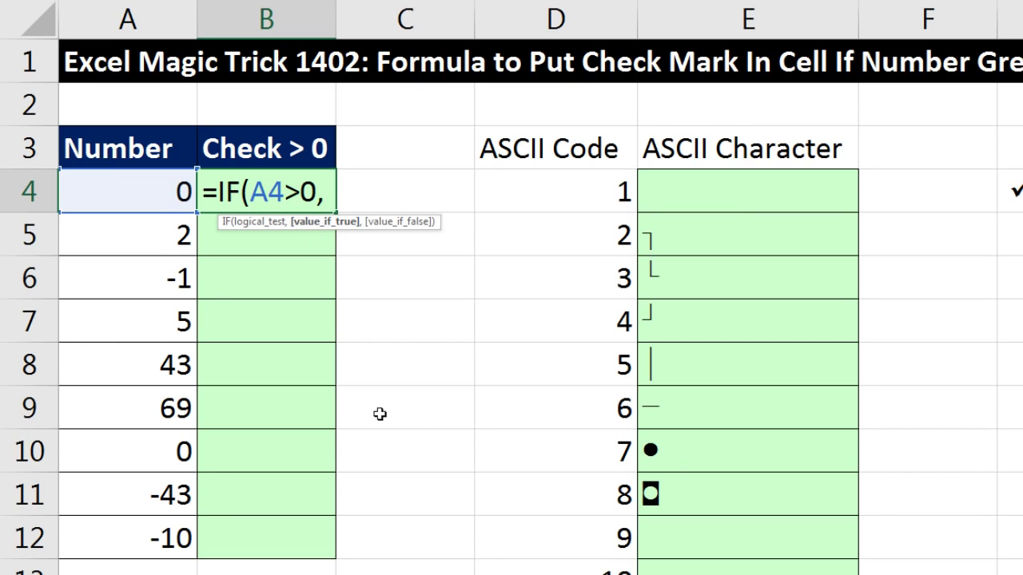
Complete the B4 formula with CHAR(252) as the value if true and "" as the value if false, and enter it
{"action": "type", "text": "ch"}
{"action": "key", "text": "Tab"}
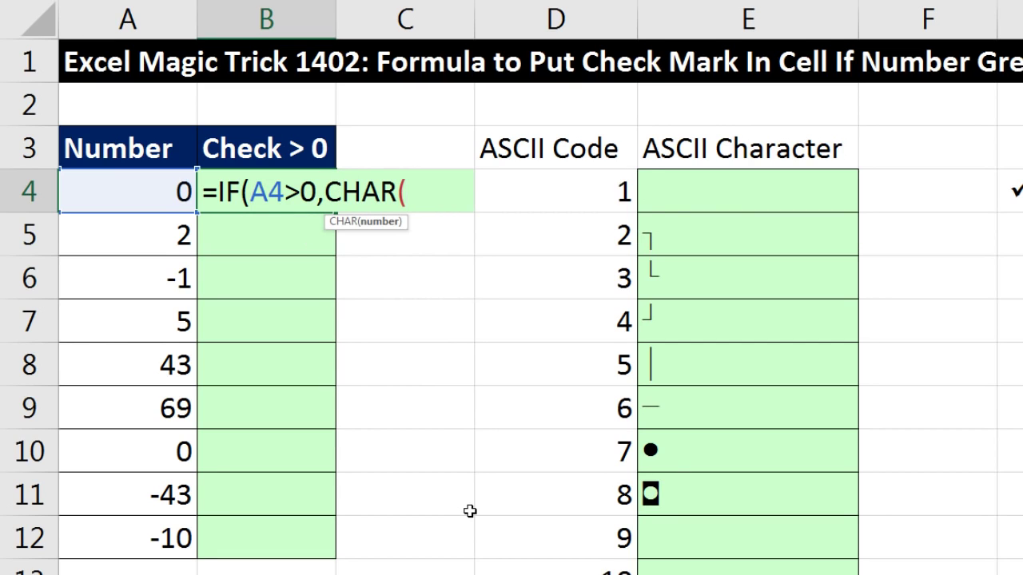
{"action": "type", "text": "252)"}
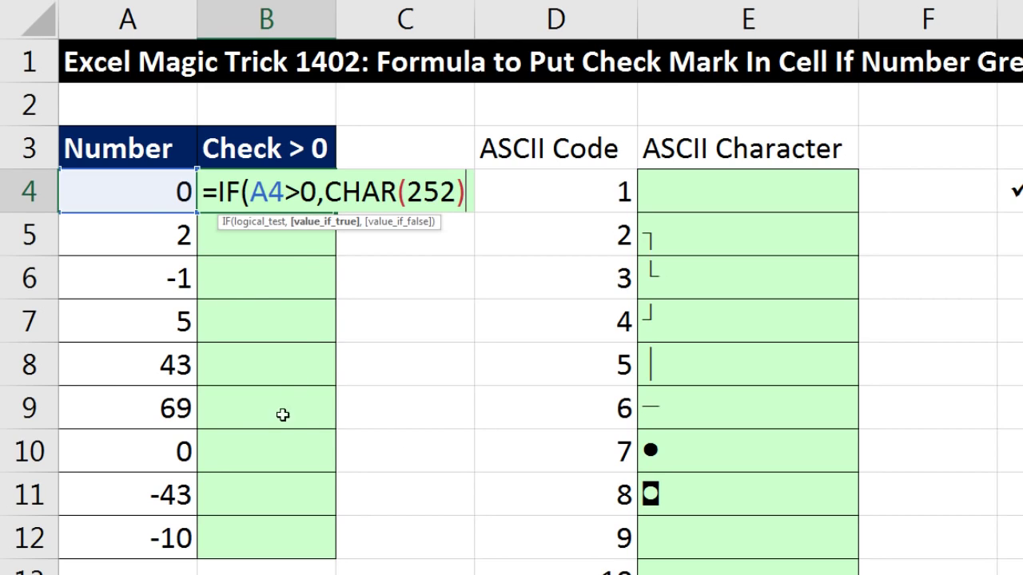
{"action": "type", "text": ","}
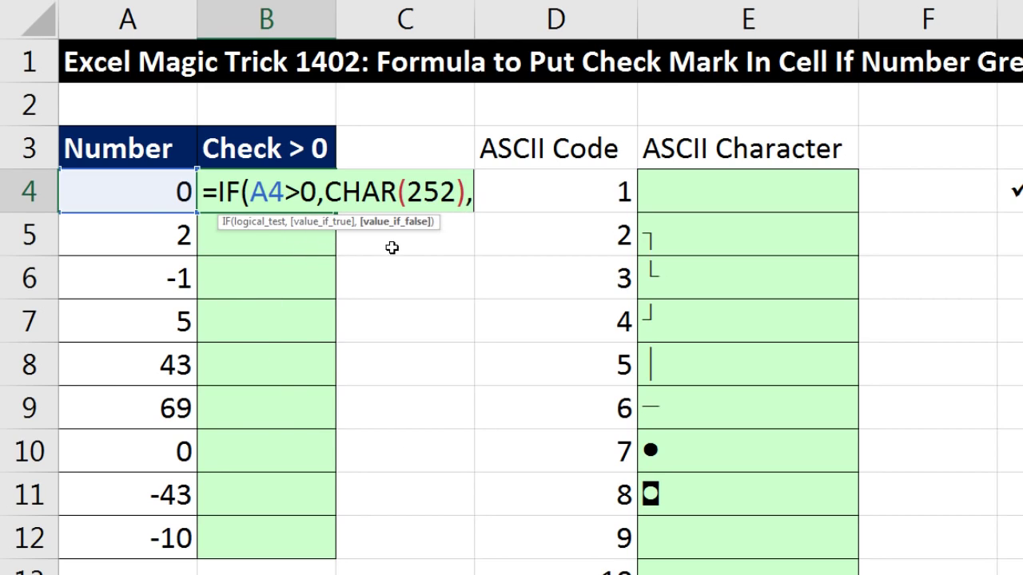
{"action": "left_click", "coordinate": [259, 222]}
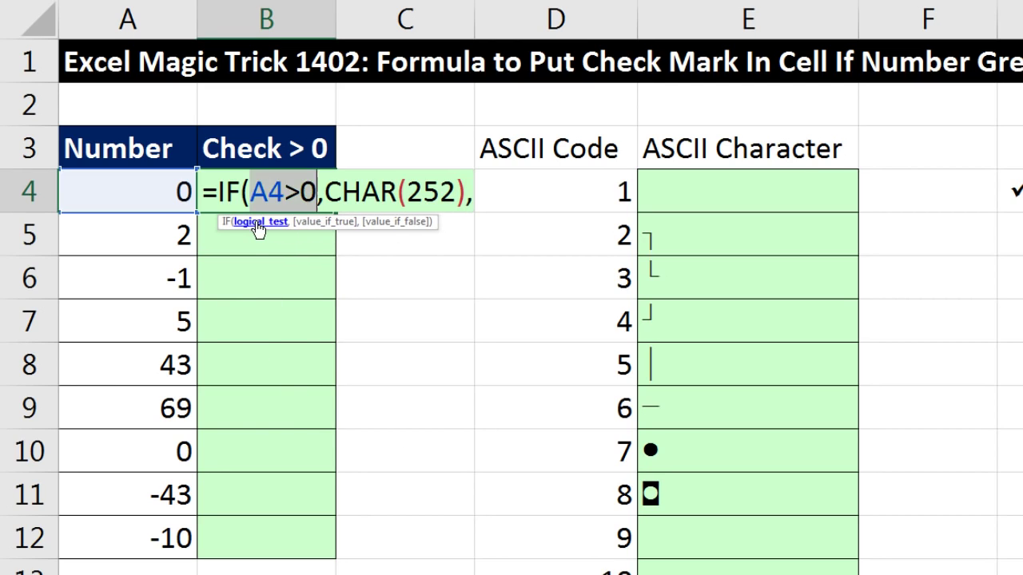
{"action": "left_click", "coordinate": [381, 224]}
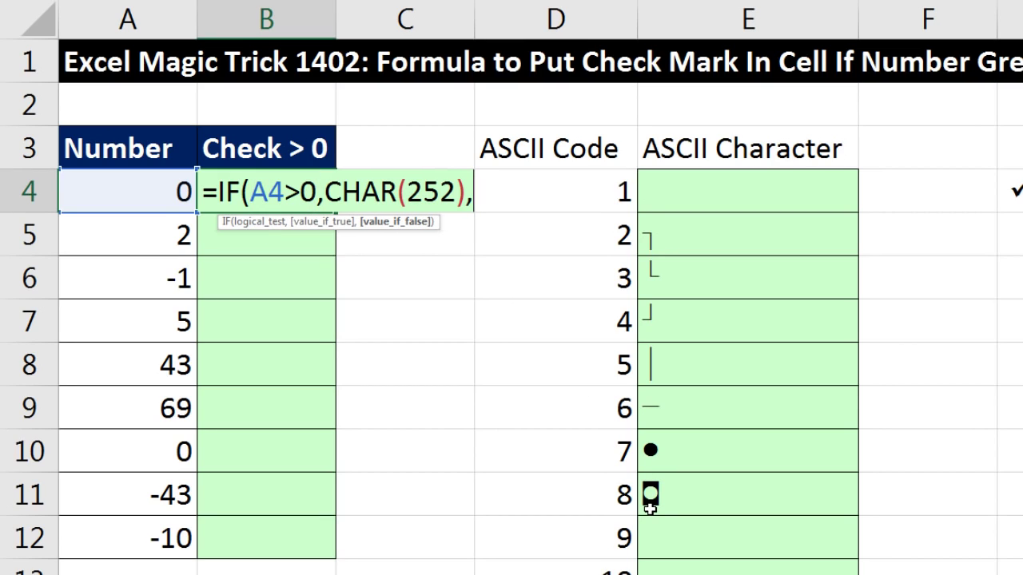
{"action": "type", "text": "\"\""}
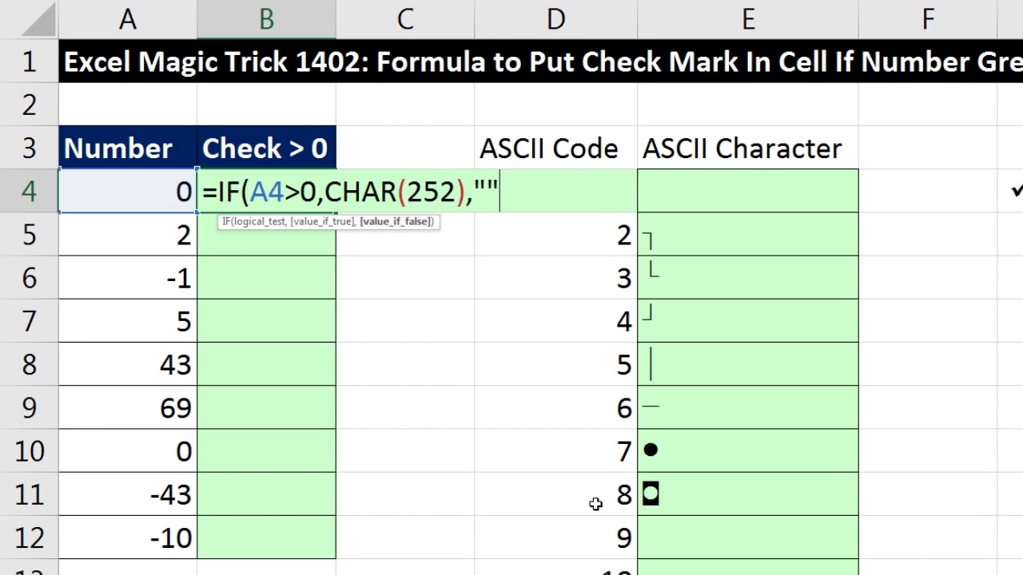
{"action": "type", "text": ")"}
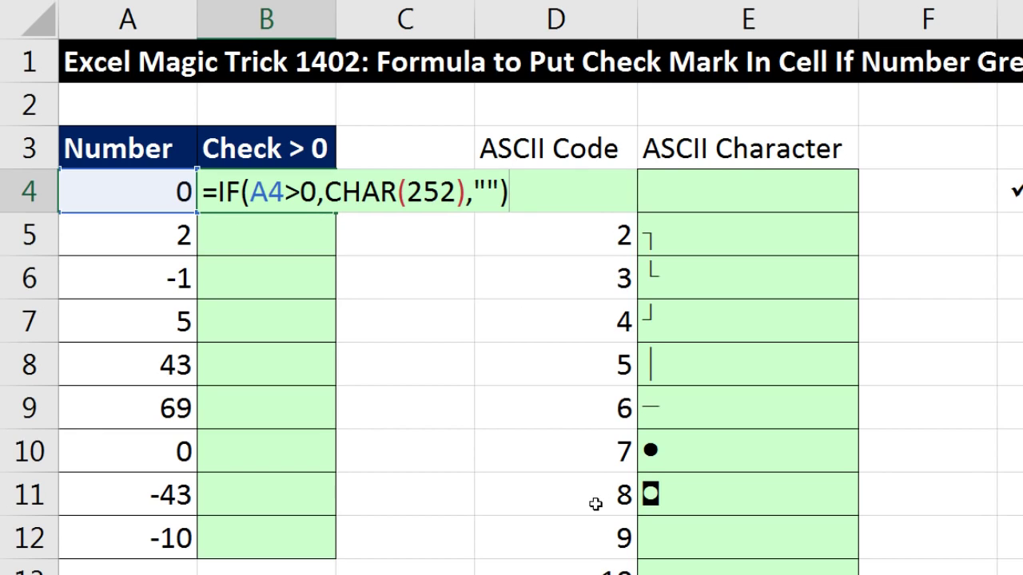
{"action": "key", "text": "ctrl+Return"}
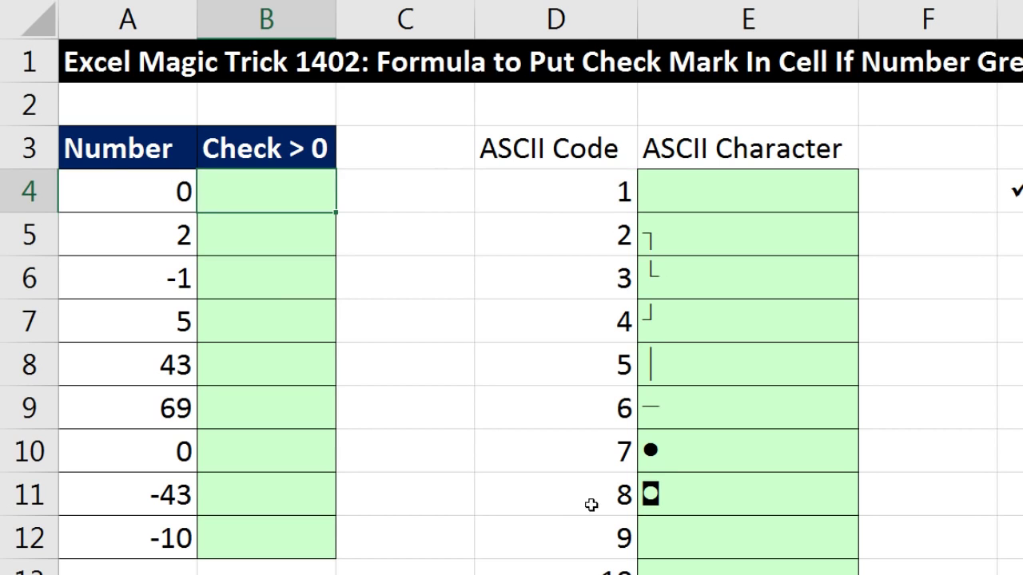
Fill the B4 formula down the Check > 0 column to B12 and set those cells to the Wingdings font
{"action": "double_click", "coordinate": [338, 214]}
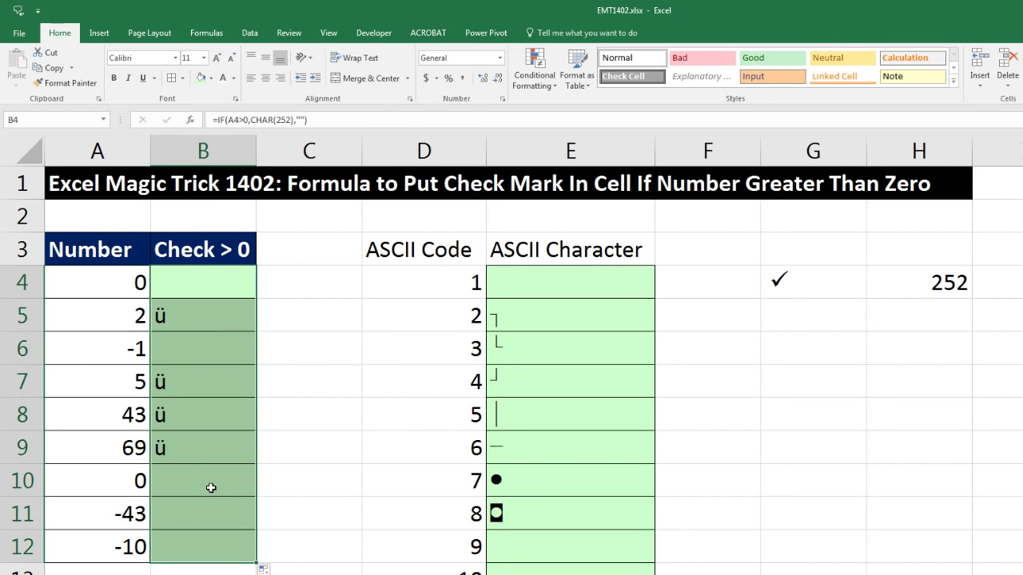
{"action": "left_click", "coordinate": [175, 58]}
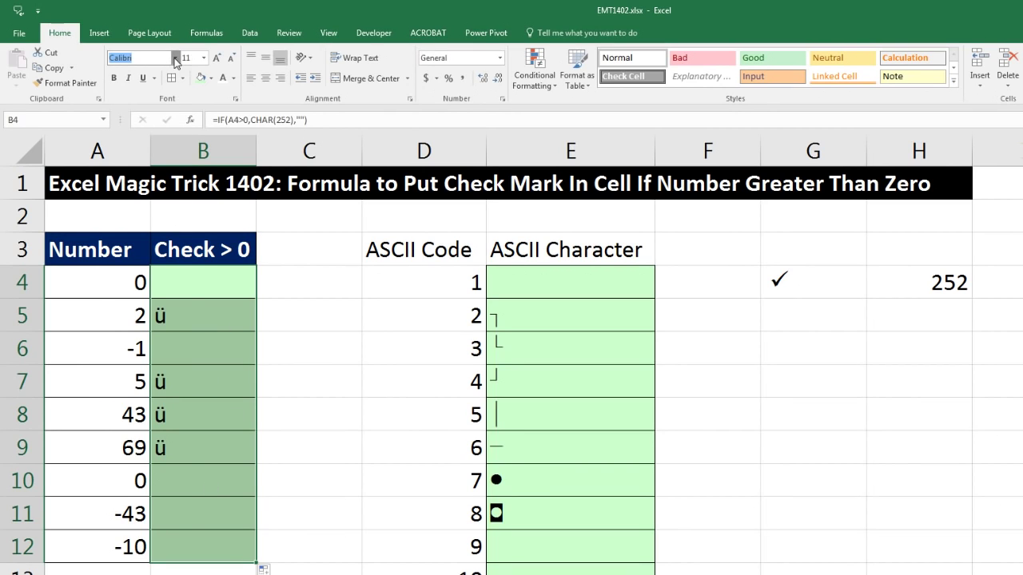
{"action": "left_click_drag", "start_coordinate": [285, 120], "coordinate": [296, 534]}
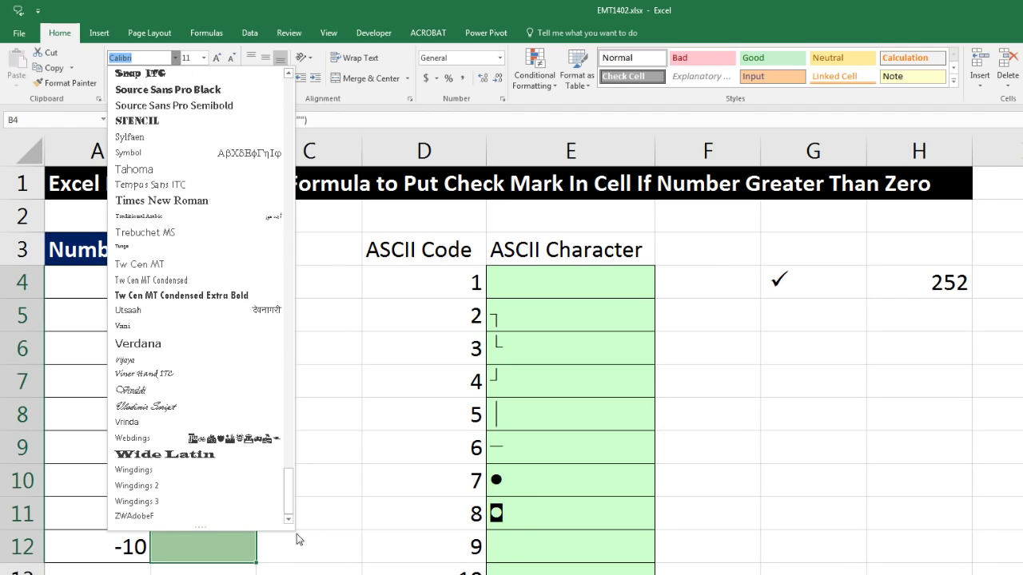
{"action": "left_click", "coordinate": [163, 470]}
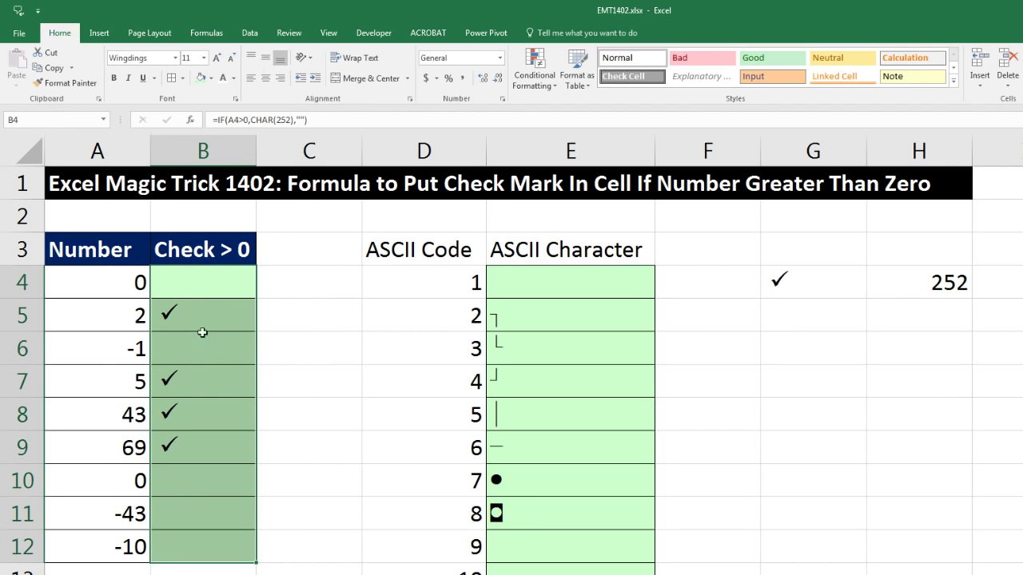
Test the check mark formula by entering 95 in cell A6, and undo that change
{"action": "left_click", "coordinate": [102, 356]}
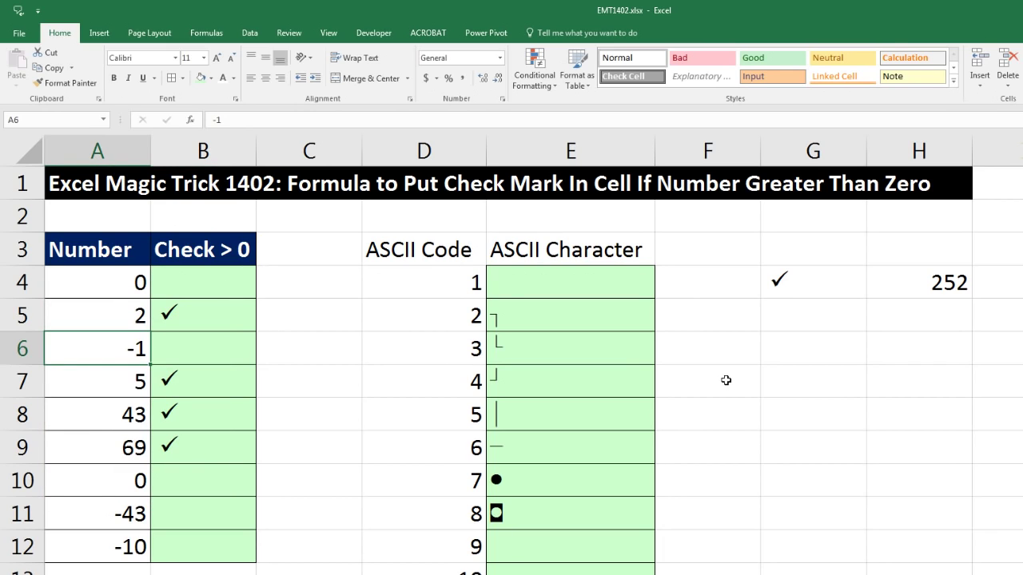
{"action": "type", "text": "95"}
{"action": "key", "text": "Return"}
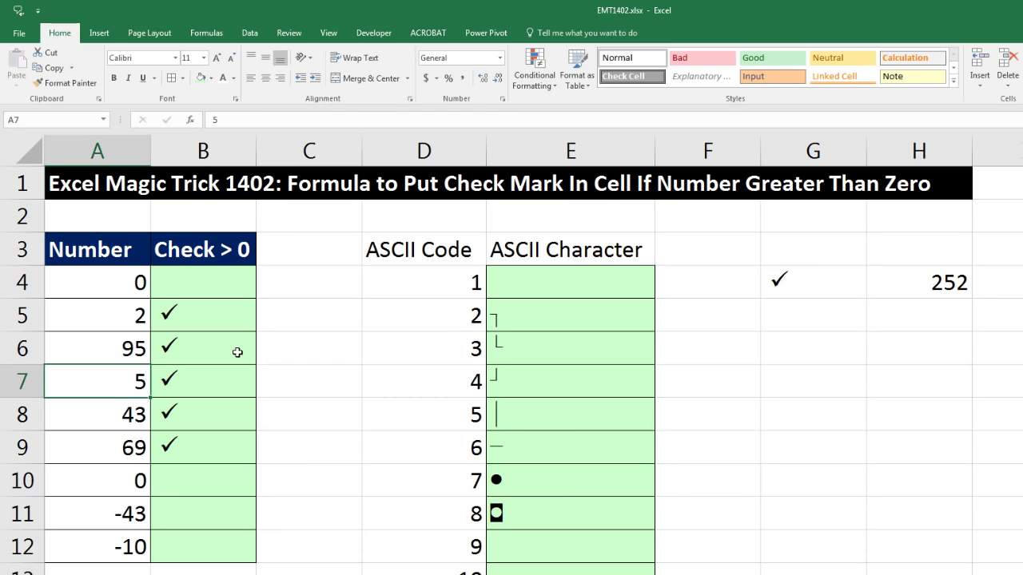
{"action": "key", "text": "ctrl+z"}
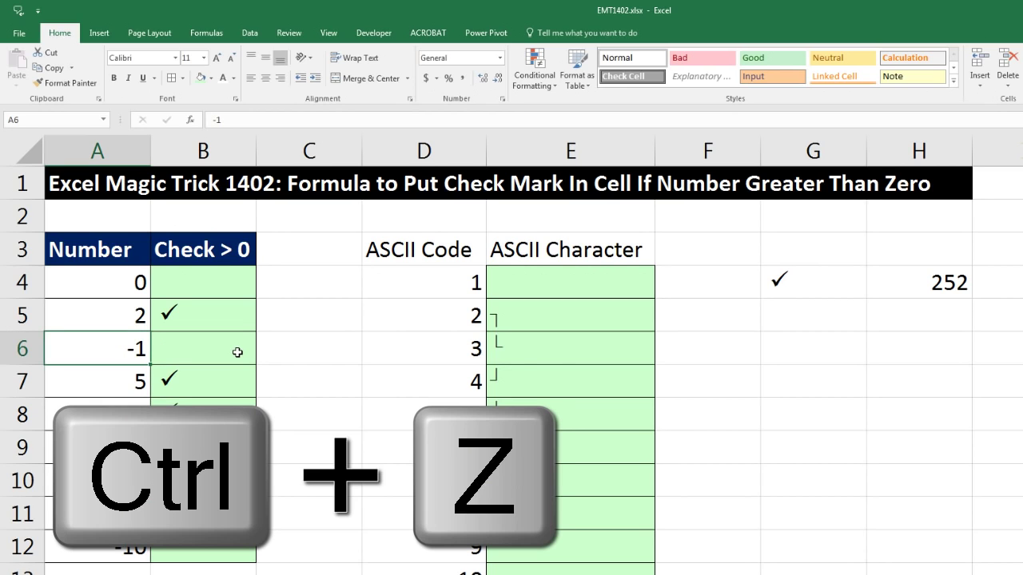
Review the formulas in cells B4, E4 and H4 and the content of G4, leaving them as they are
{"action": "double_click", "coordinate": [225, 285]}
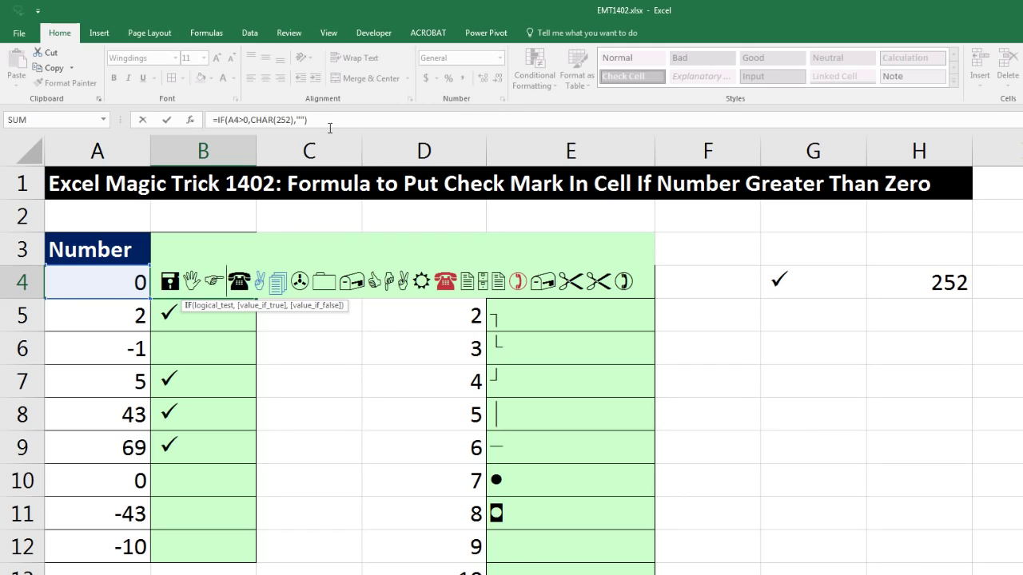
{"action": "key", "text": "Escape"}
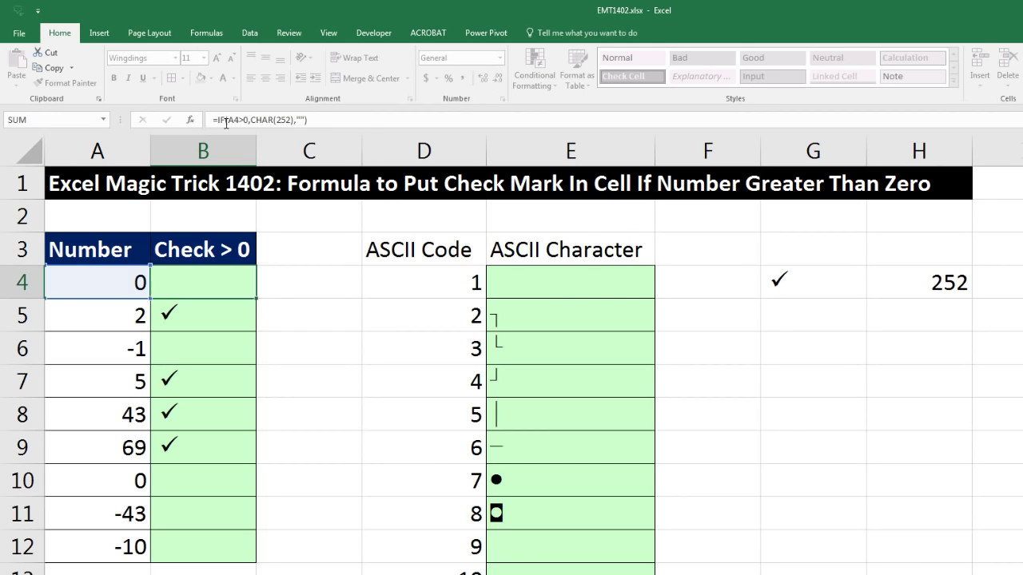
{"action": "left_click", "coordinate": [568, 285]}
{"action": "key", "text": "F2"}
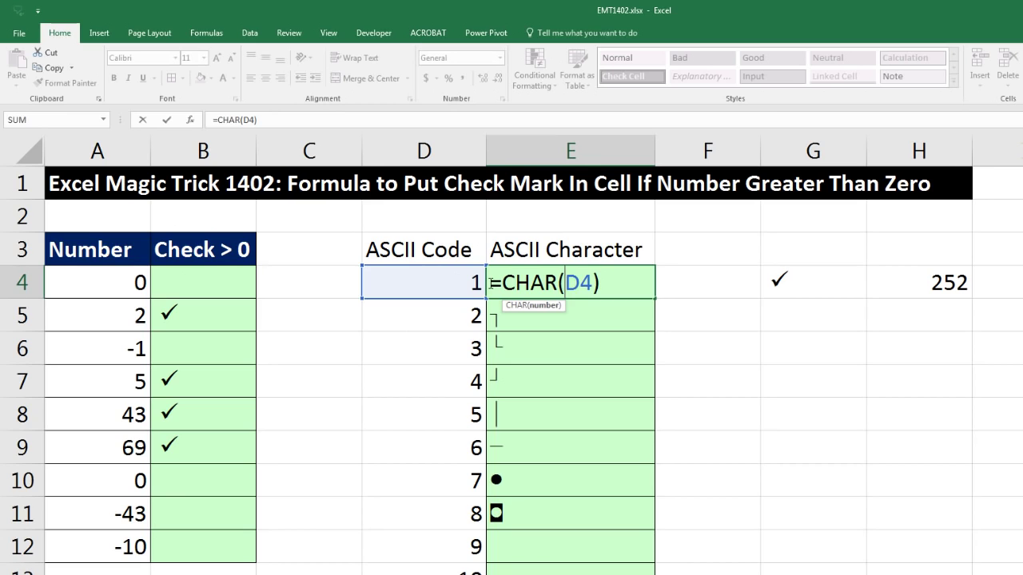
{"action": "key", "text": "Escape"}
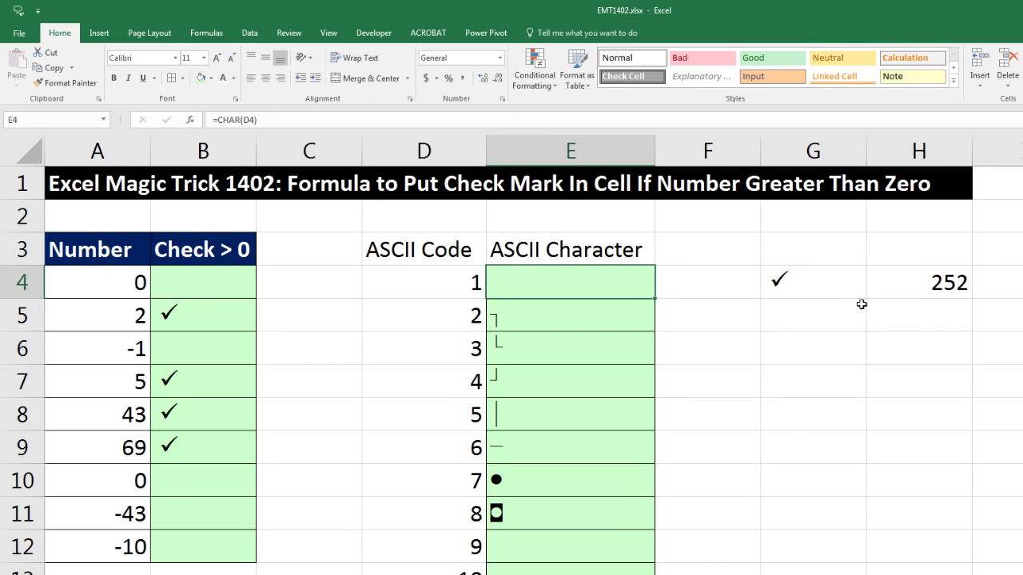
{"action": "left_click", "coordinate": [829, 293]}
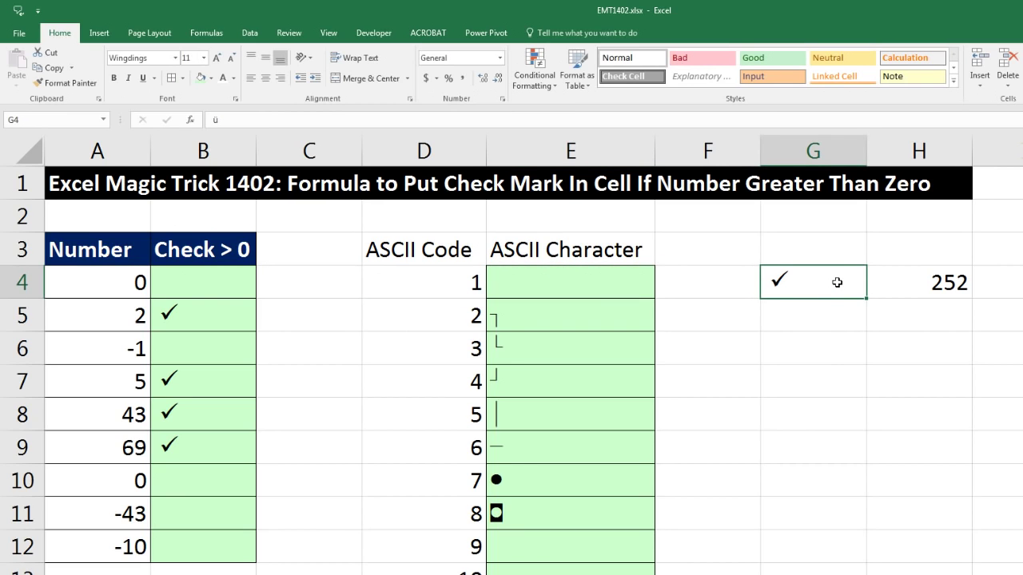
{"action": "double_click", "coordinate": [907, 287]}
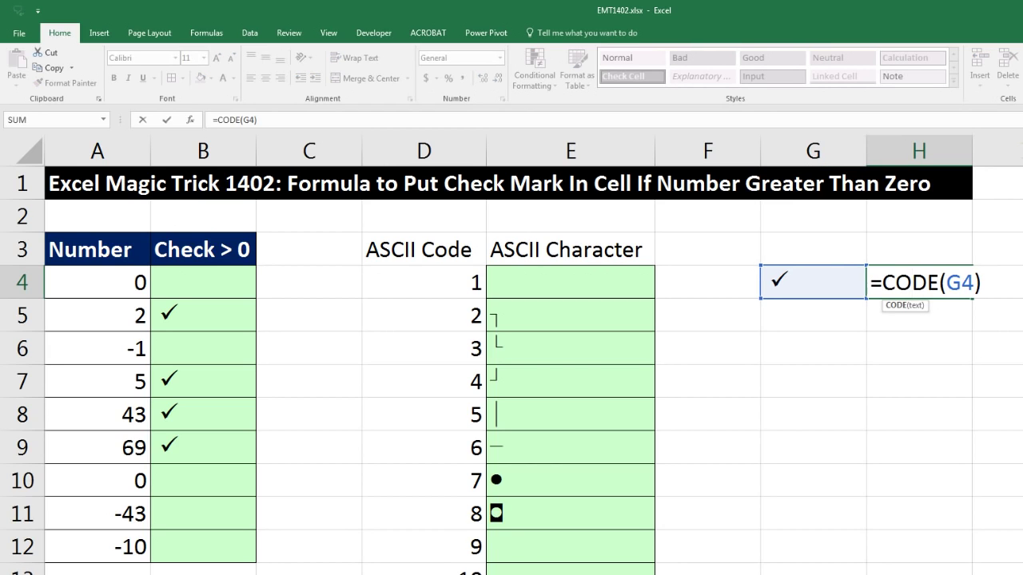
{"action": "key", "text": "ctrl+Return"}
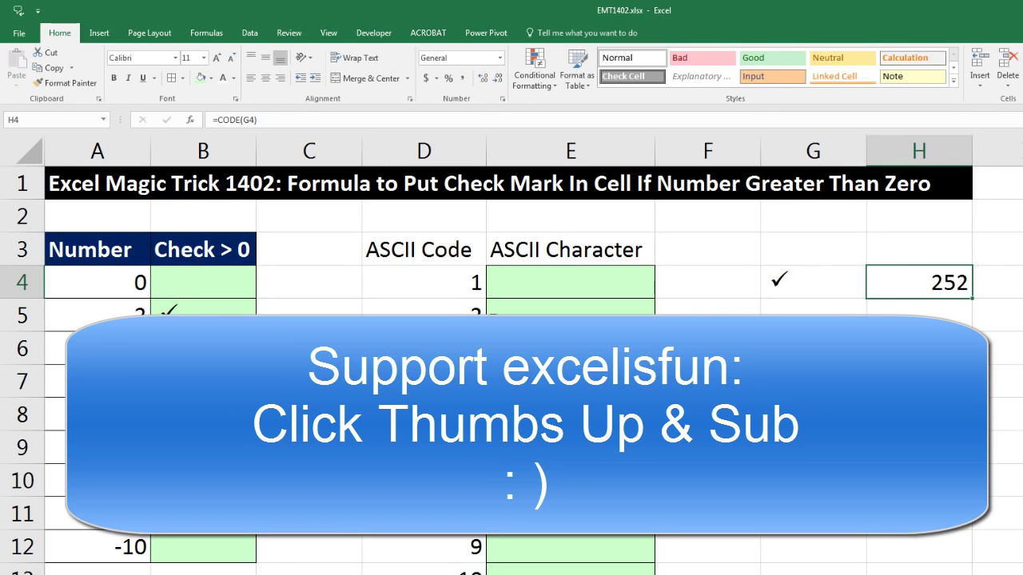